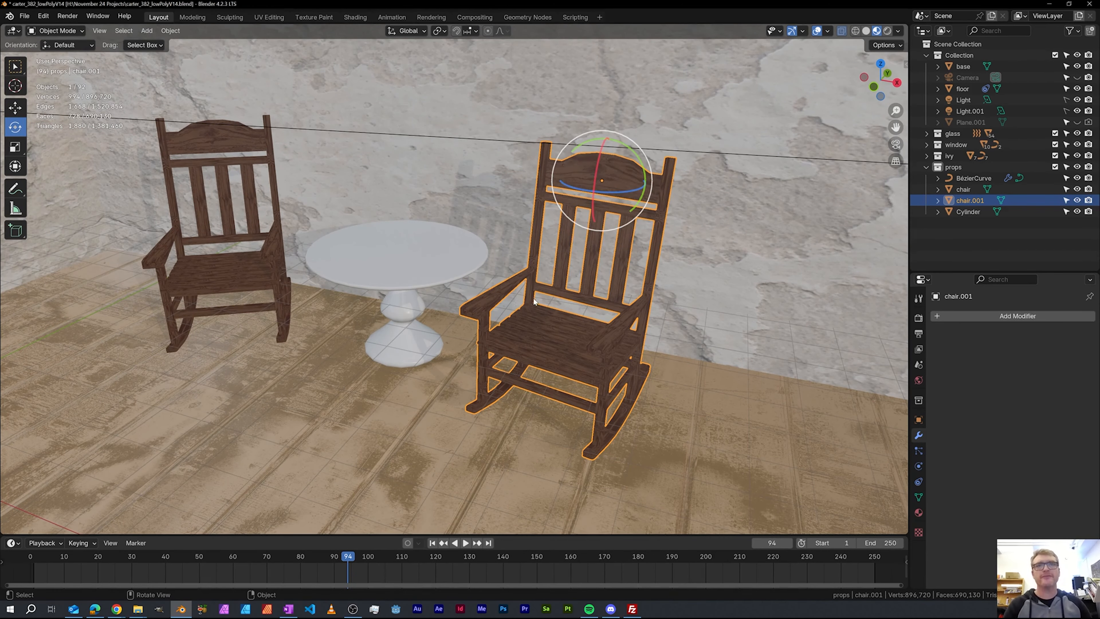
Snap the 3D cursor to the selected lower vertices midway along both rockers of the chair beside the table
{"action": "middle_click_drag", "start_coordinate": [530, 298], "coordinate": [519, 263]}
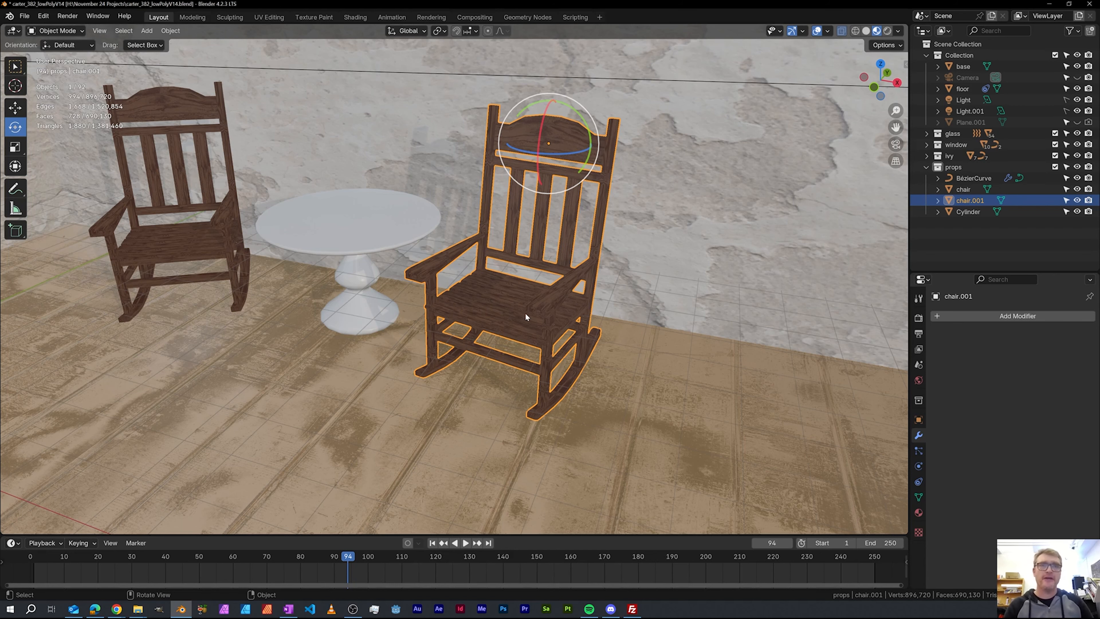
{"action": "scroll", "coordinate": [525, 312], "scroll_direction": "up", "scroll_amount": 4}
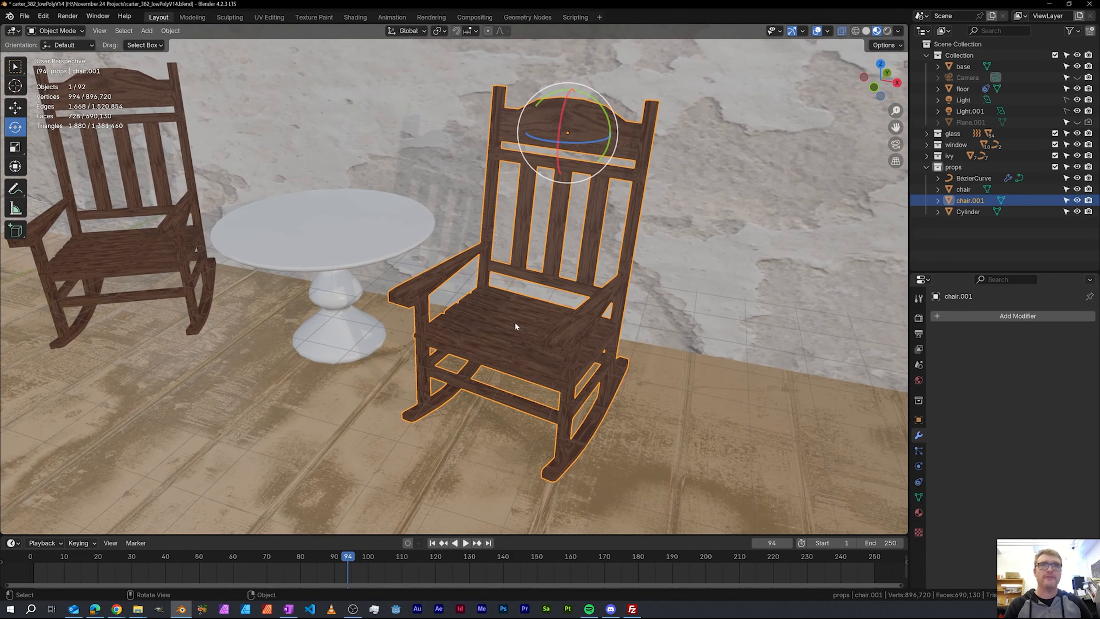
{"action": "middle_click_drag", "start_coordinate": [515, 321], "coordinate": [495, 310]}
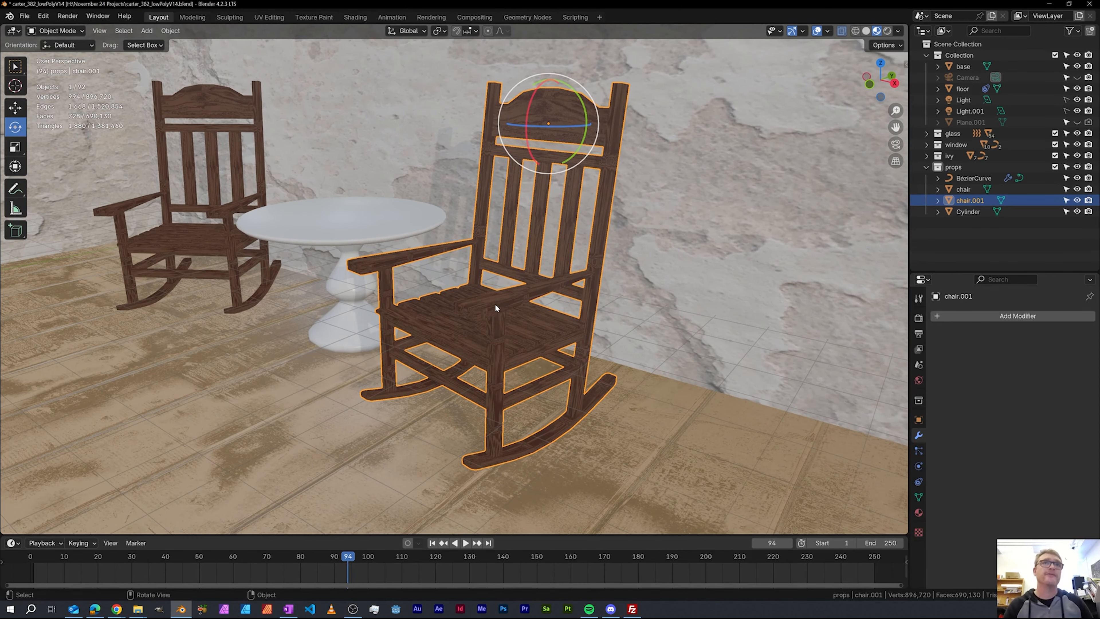
{"action": "middle_click_drag", "start_coordinate": [479, 294], "coordinate": [496, 296]}
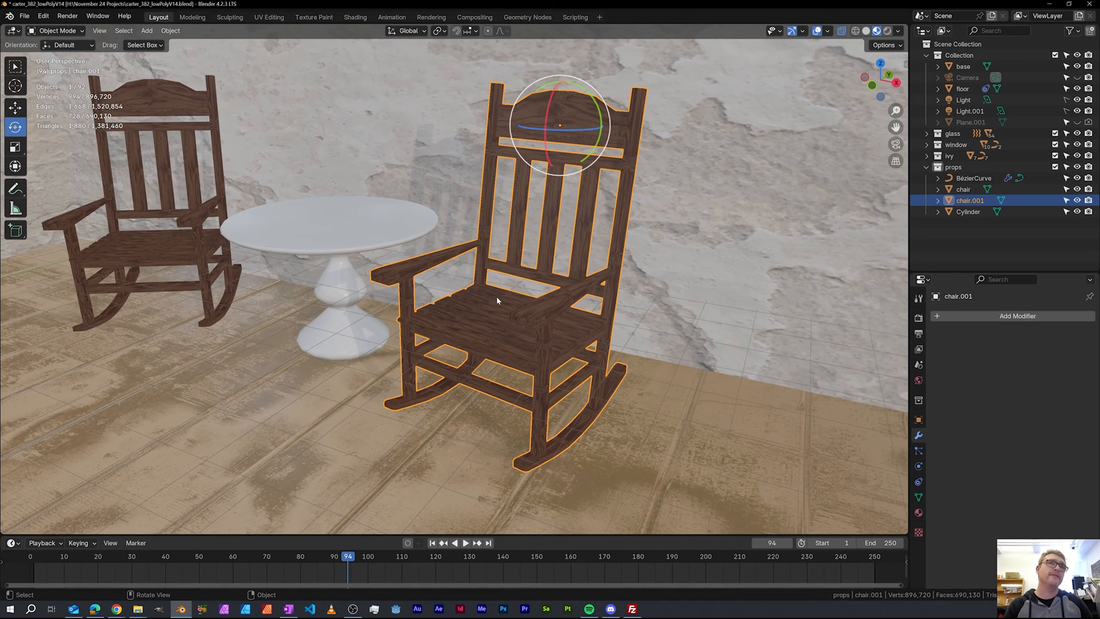
{"action": "key", "text": "Tab"}
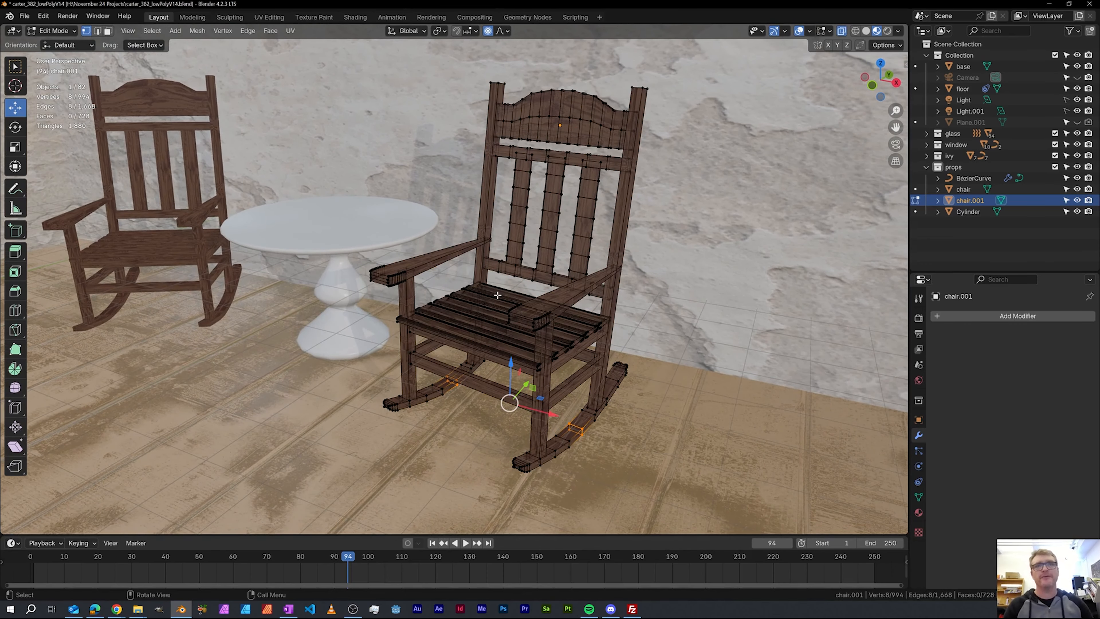
{"action": "middle_click_drag", "start_coordinate": [483, 396], "coordinate": [410, 373]}
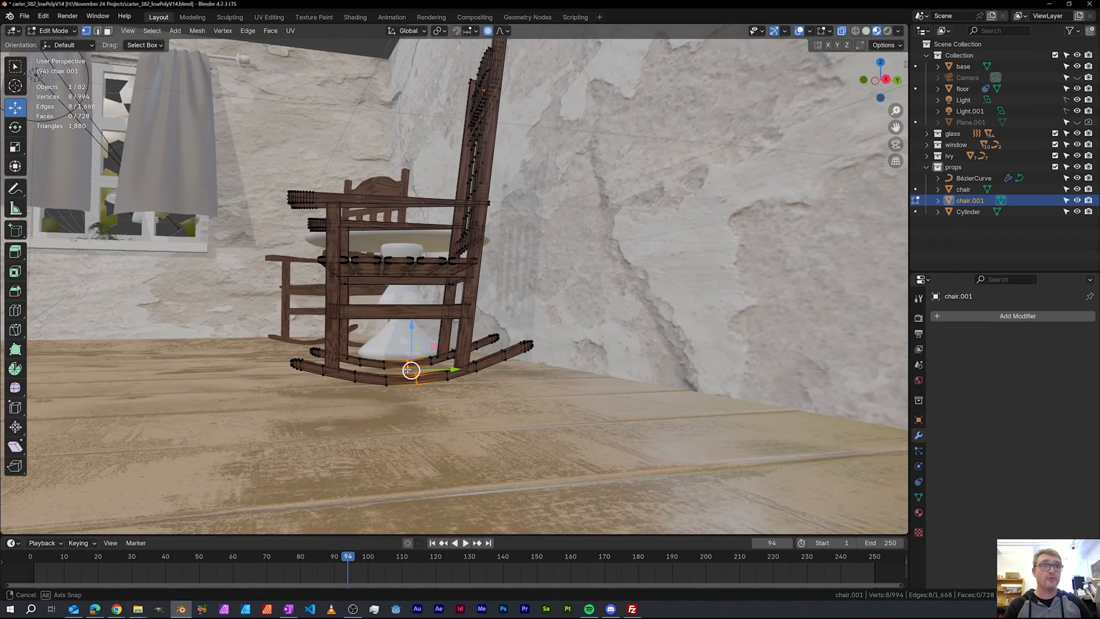
{"action": "scroll", "coordinate": [386, 423], "scroll_direction": "up", "scroll_amount": 3}
{"action": "middle_click_drag", "start_coordinate": [386, 423], "coordinate": [470, 426]}
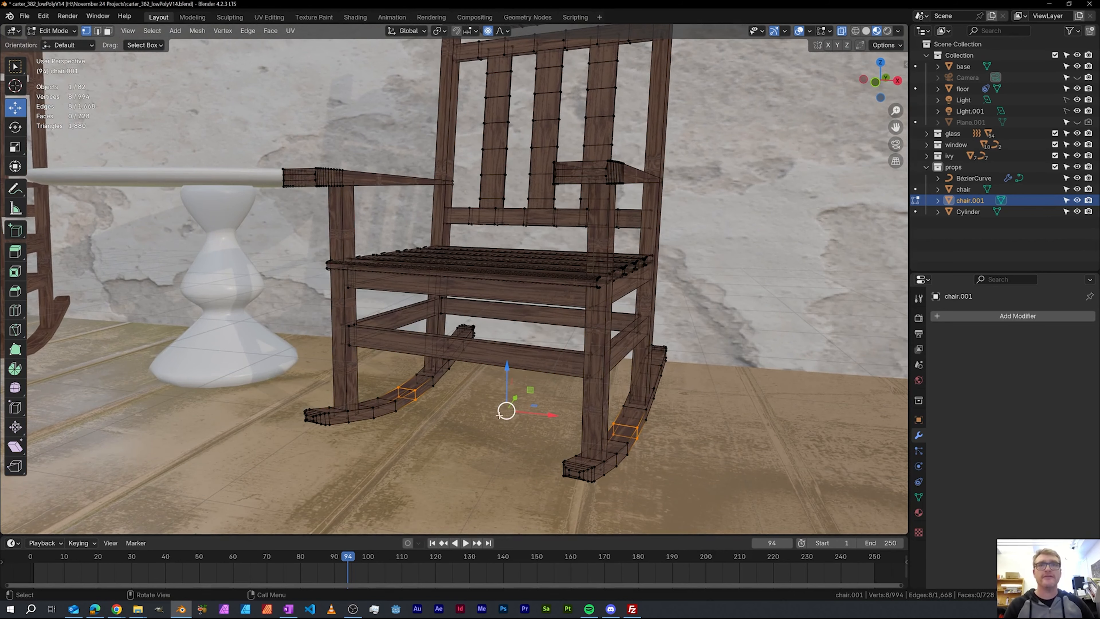
{"action": "middle_click_drag", "start_coordinate": [499, 415], "coordinate": [601, 399]}
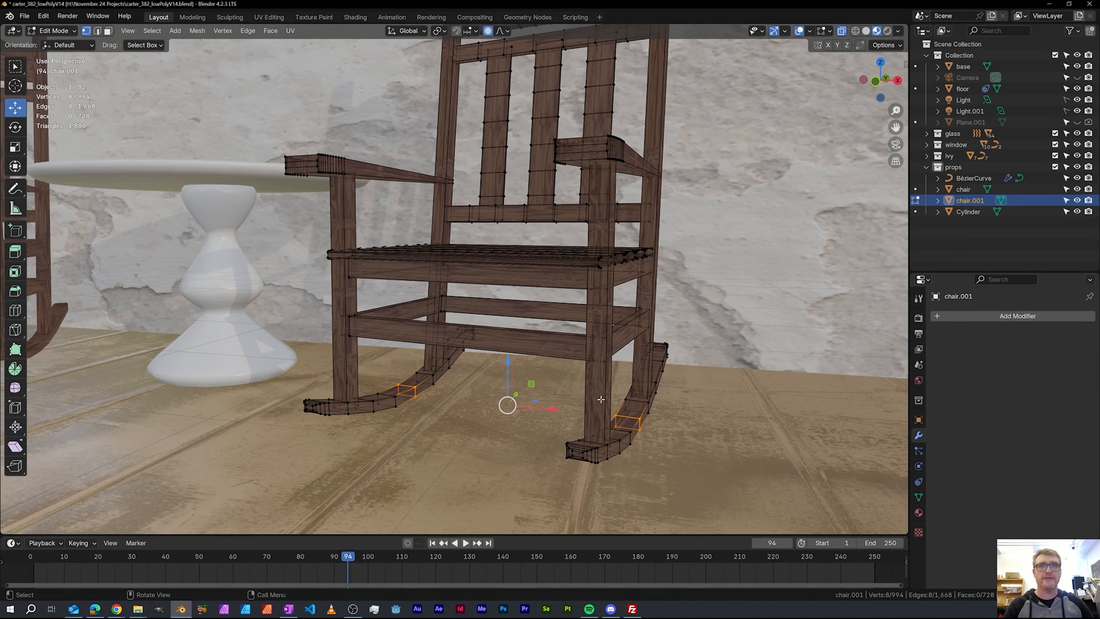
{"action": "middle_click_drag", "start_coordinate": [540, 417], "coordinate": [523, 415]}
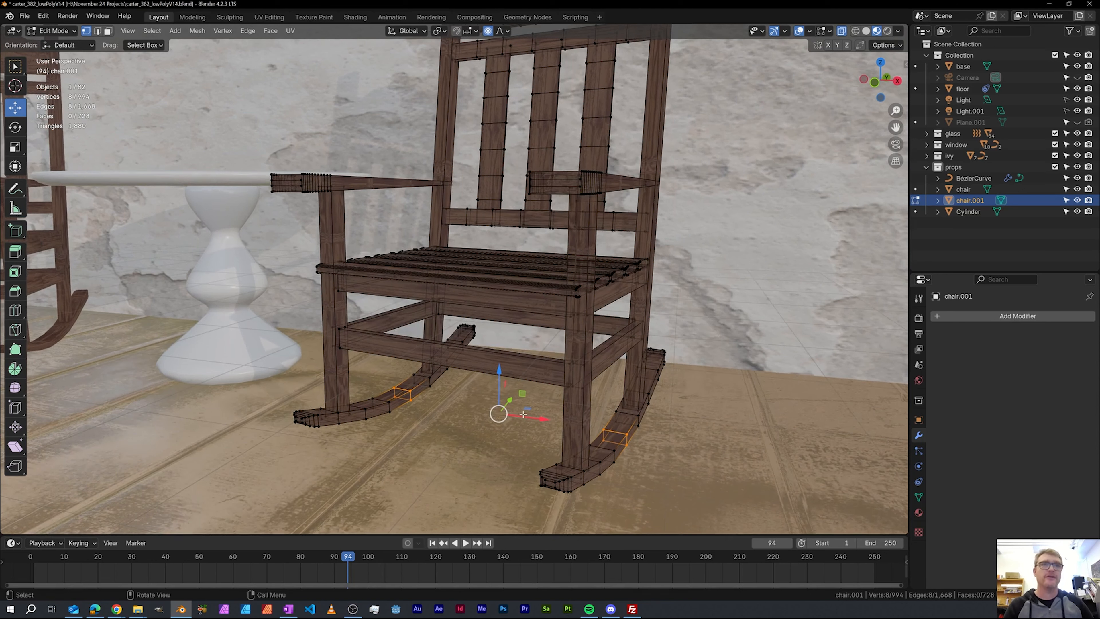
{"action": "key", "text": "shift+s"}
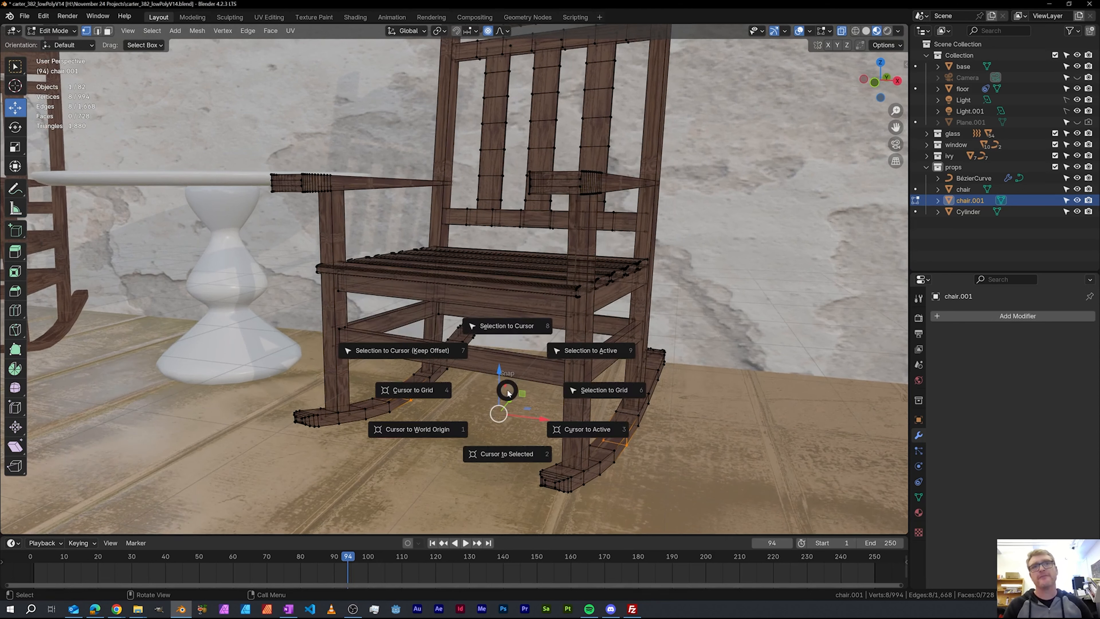
{"action": "left_click", "coordinate": [501, 453]}
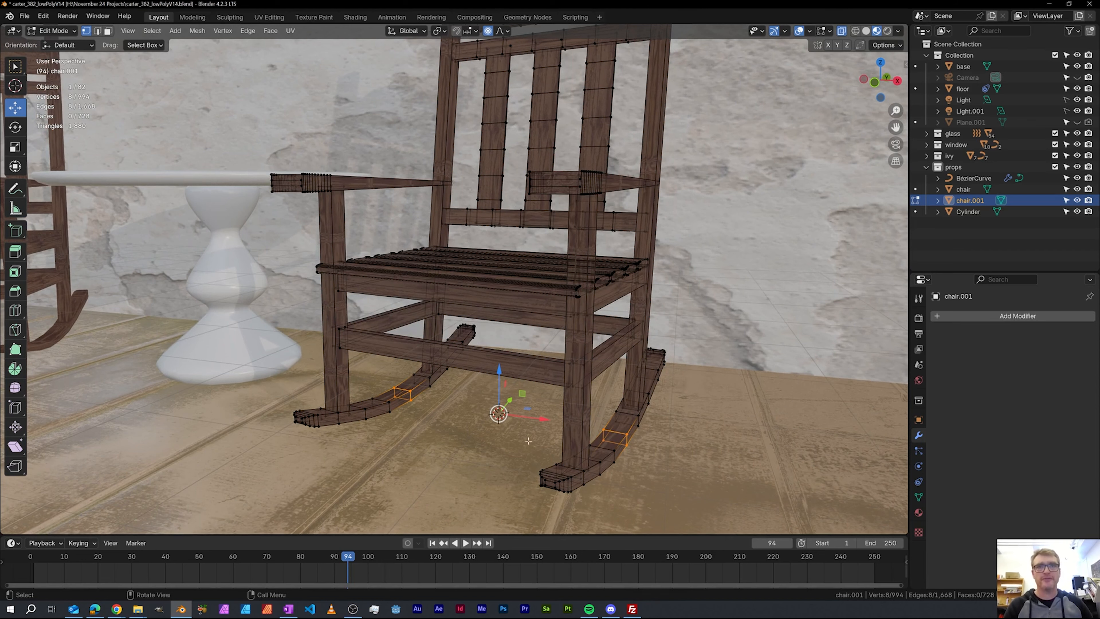
Return to Object Mode and add a Plain Axes empty at the 3D cursor beneath the chair
{"action": "middle_click_drag", "start_coordinate": [499, 414], "coordinate": [500, 419]}
{"action": "key", "text": "Tab"}
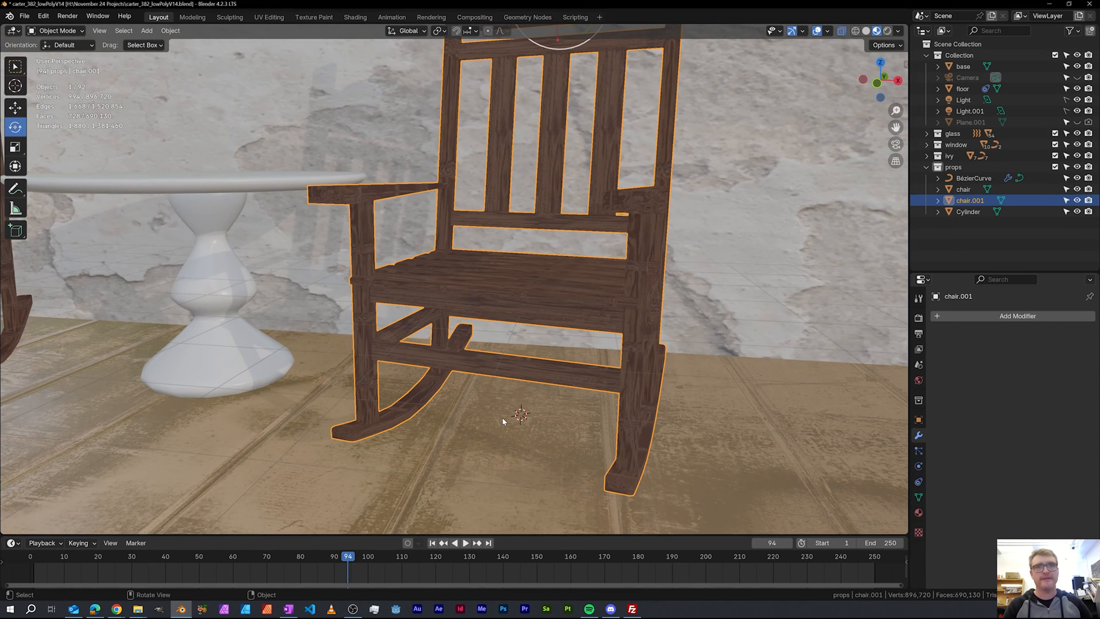
{"action": "key", "text": "shift+a"}
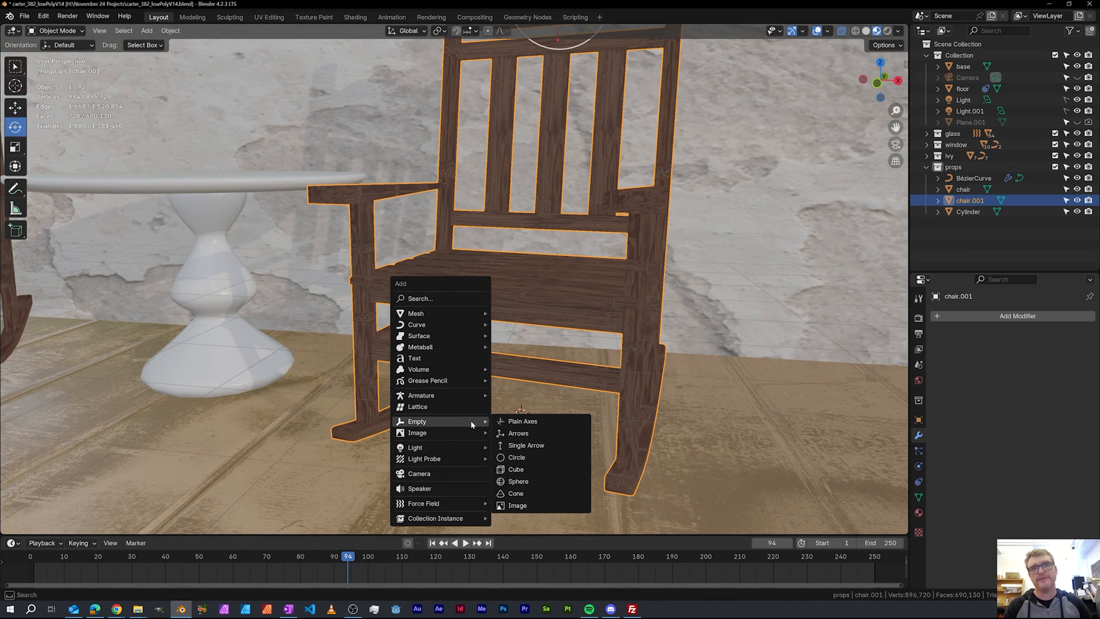
{"action": "left_click", "coordinate": [507, 423]}
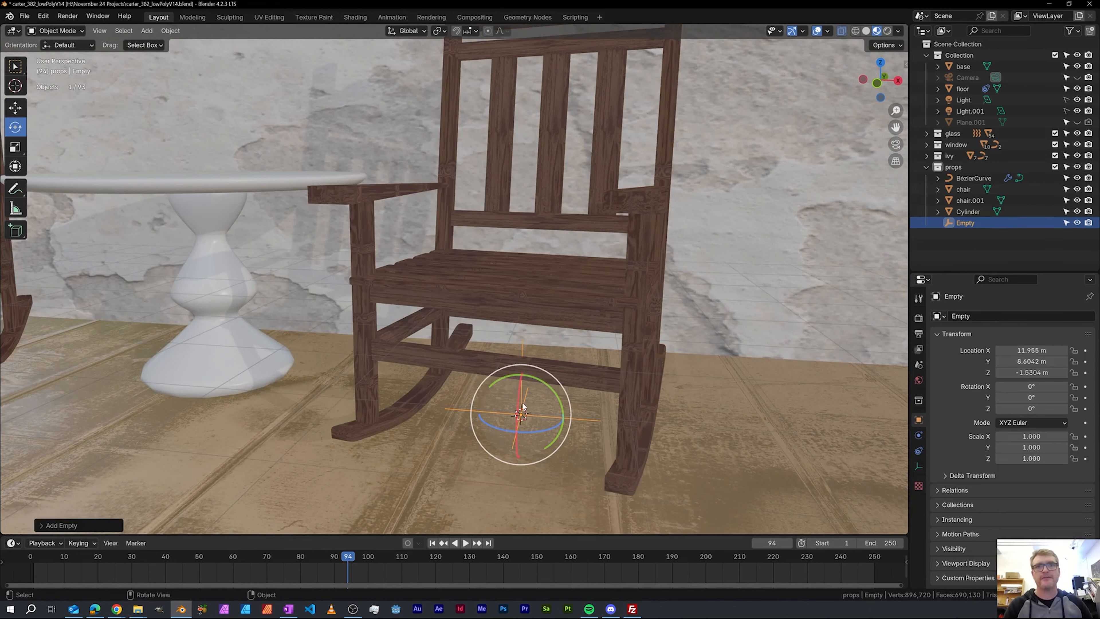
Rotate the empty about -10.6° around Z in the top wireframe view to align its axes with the chair
{"action": "mouse_move", "coordinate": [501, 400]}
{"action": "middle_mouse_down"}
{"action": "mouse_move", "coordinate": [512, 456]}
{"action": "mouse_move", "coordinate": [510, 410]}
{"action": "middle_mouse_up"}
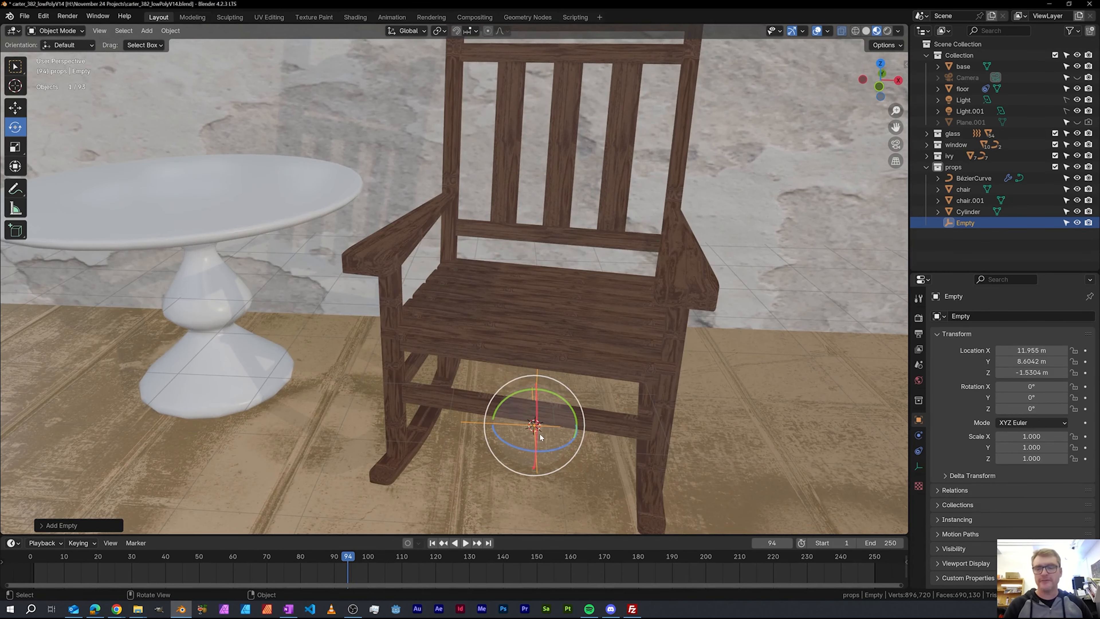
{"action": "key", "text": "KP_7"}
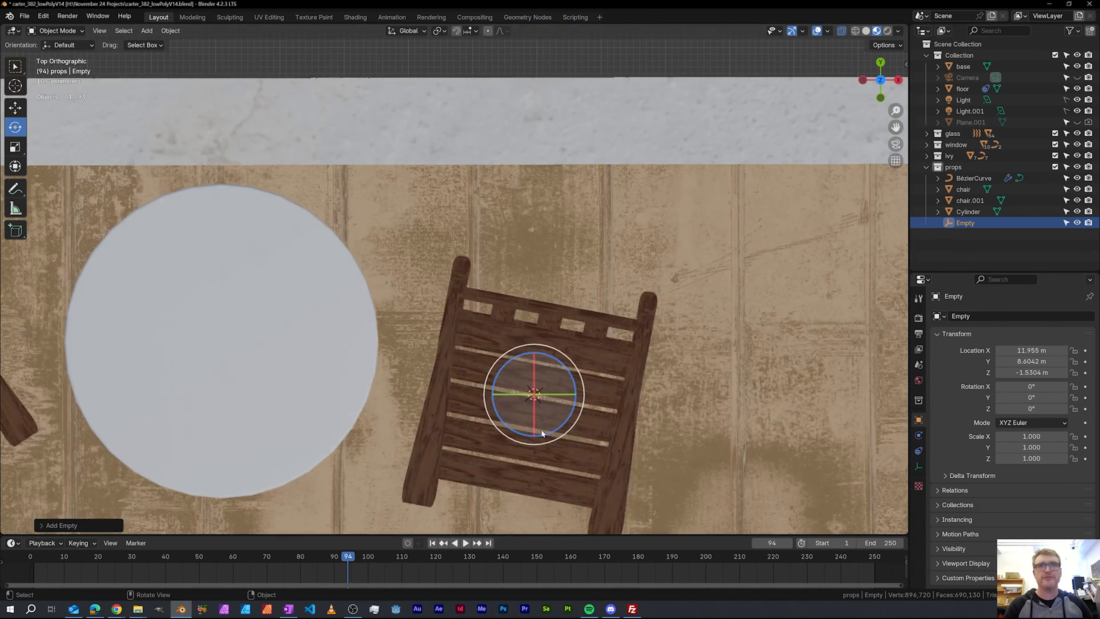
{"action": "left_click", "coordinate": [856, 32]}
{"action": "scroll", "coordinate": [526, 361], "scroll_direction": "up", "scroll_amount": 3}
{"action": "mouse_move", "coordinate": [535, 392]}
{"action": "middle_mouse_down", "text": "shift"}
{"action": "mouse_move", "coordinate": [522, 325]}
{"action": "mouse_move", "coordinate": [487, 284]}
{"action": "middle_mouse_up", "text": "shift"}
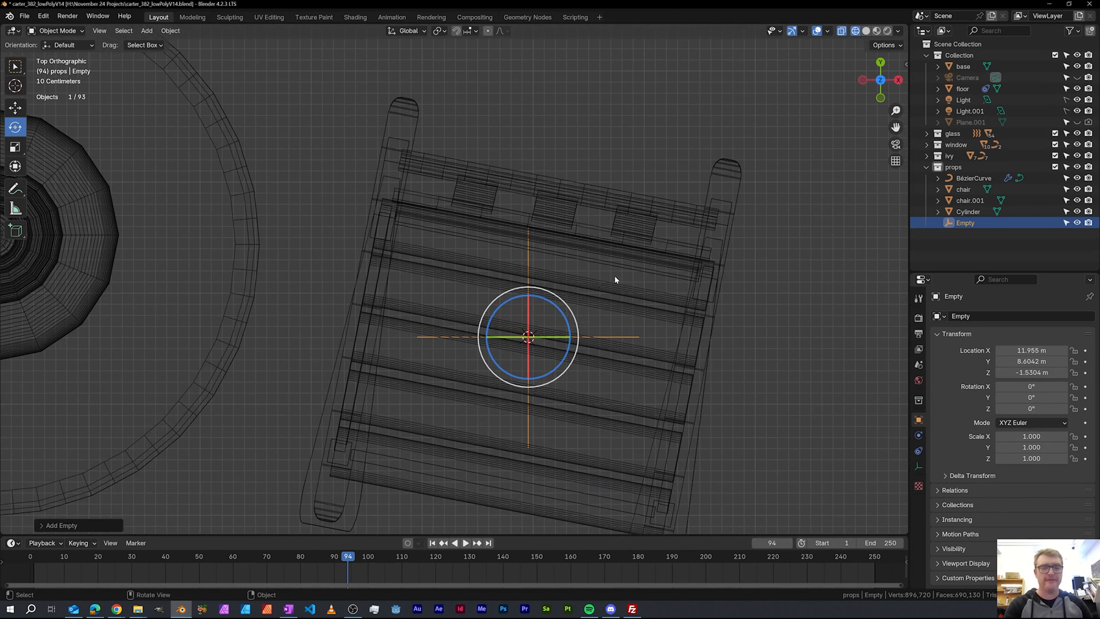
{"action": "key", "text": "r"}
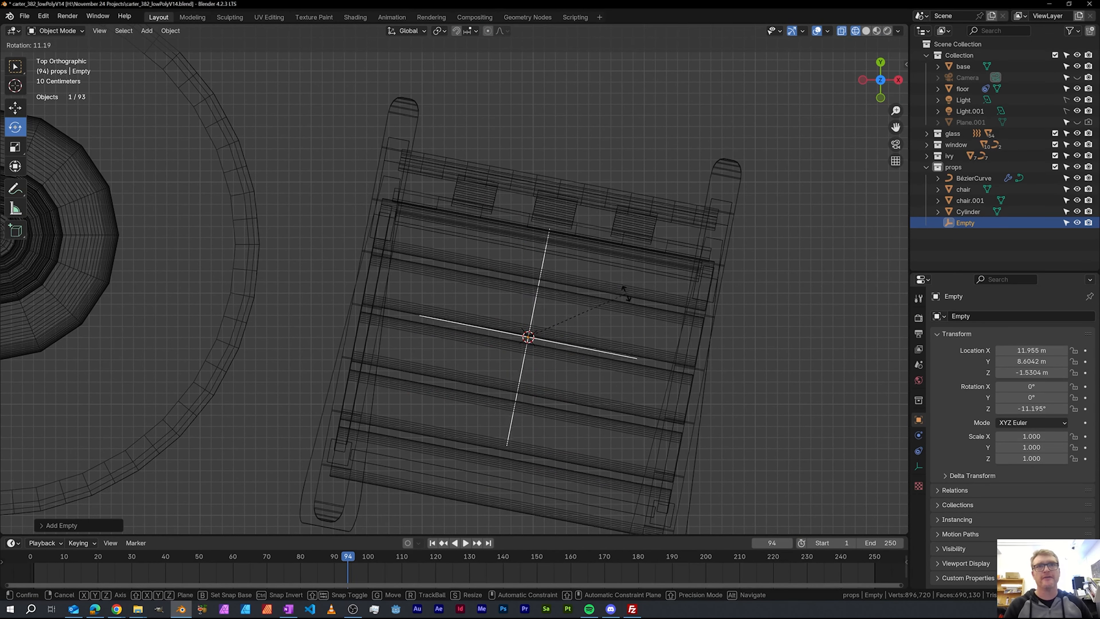
{"action": "left_click", "coordinate": [628, 296]}
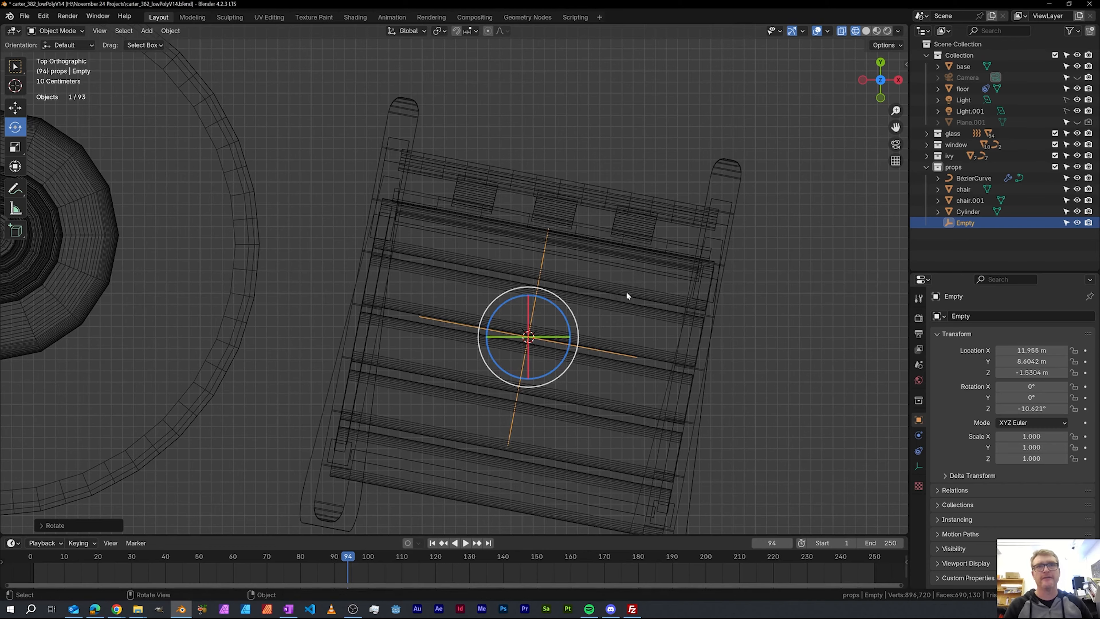
{"action": "middle_click_drag", "start_coordinate": [556, 392], "coordinate": [527, 296]}
{"action": "middle_click_drag", "start_coordinate": [525, 339], "coordinate": [527, 282], "text": "shift"}
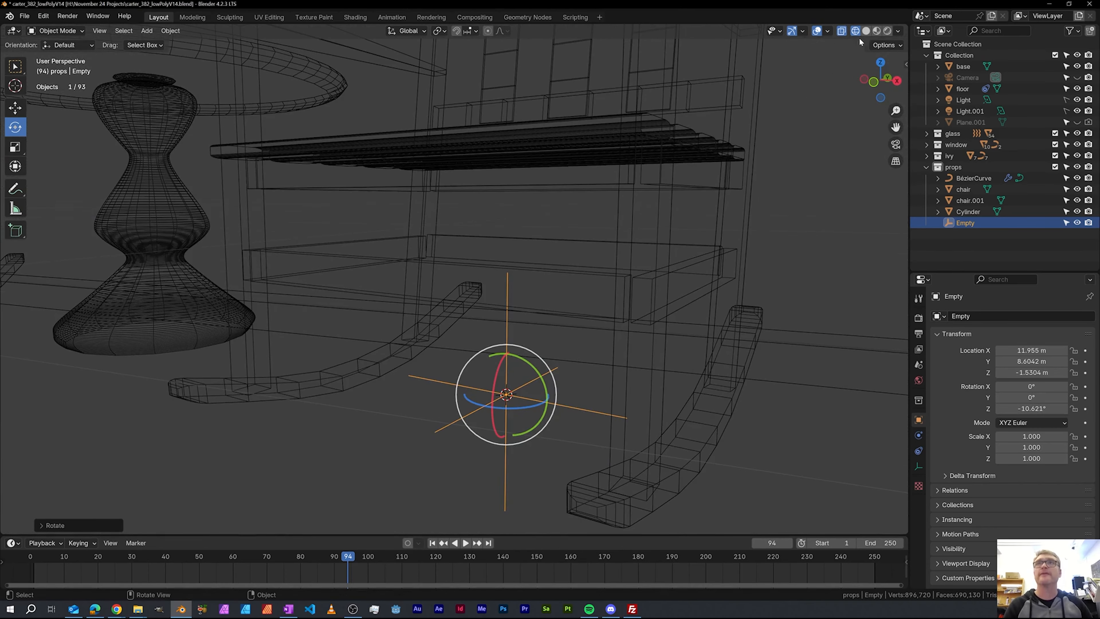
Restore Material Preview shading and parent chair.001 to the empty using Object (Keep Transform)
{"action": "left_click", "coordinate": [876, 31]}
{"action": "mouse_move", "coordinate": [474, 253]}
{"action": "middle_mouse_down"}
{"action": "mouse_move", "coordinate": [506, 288]}
{"action": "mouse_move", "coordinate": [436, 349]}
{"action": "middle_mouse_up"}
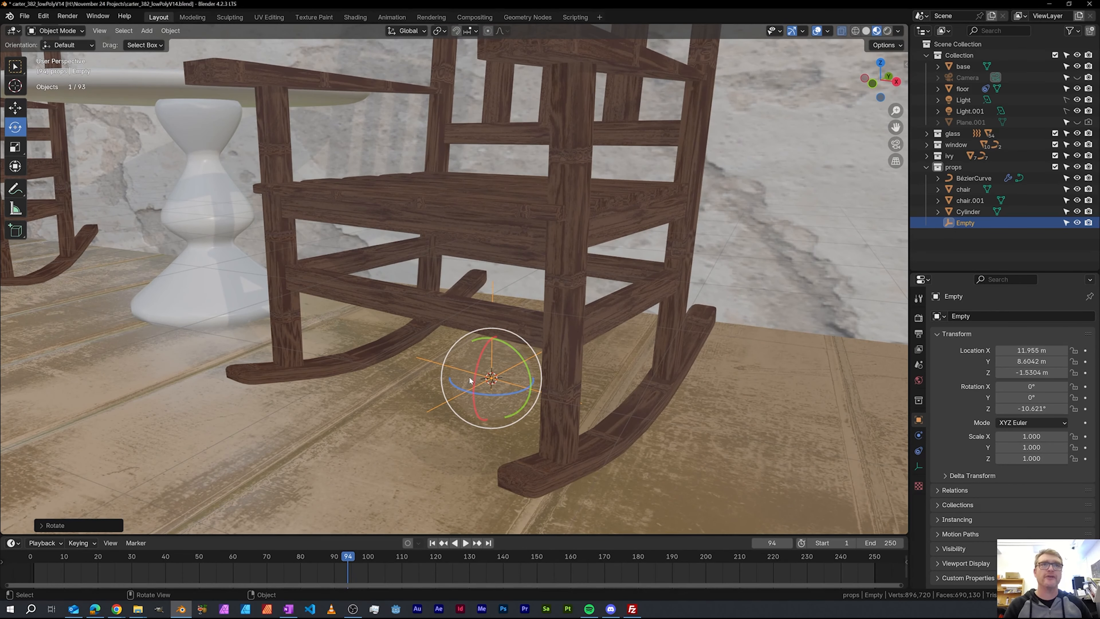
{"action": "left_click", "coordinate": [415, 324]}
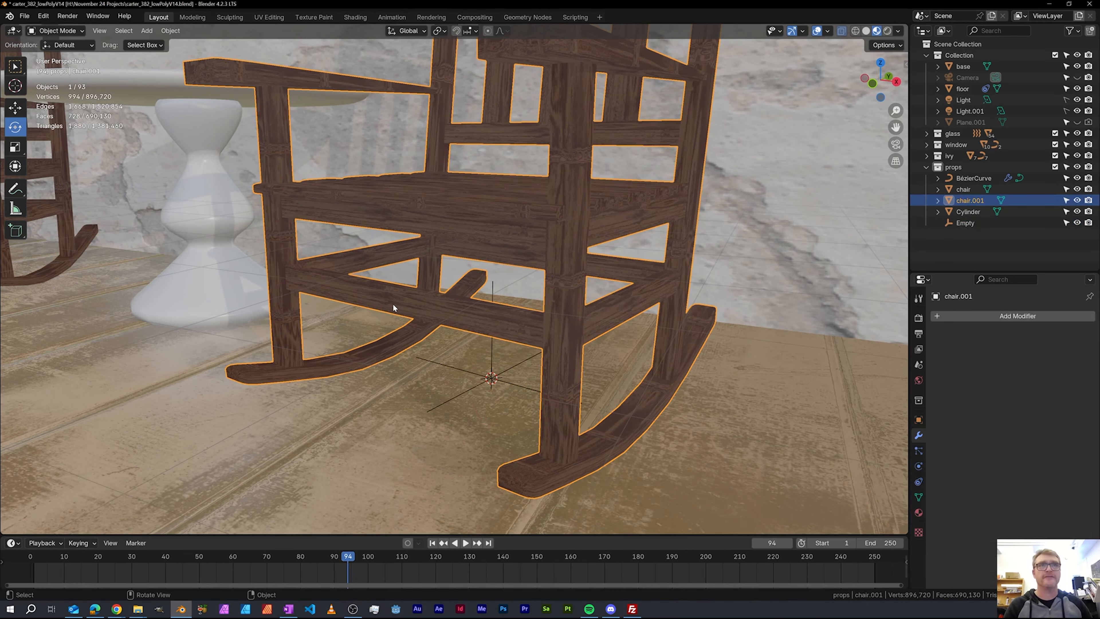
{"action": "key", "text": "shift"}
{"action": "left_click", "coordinate": [451, 364], "text": "shift"}
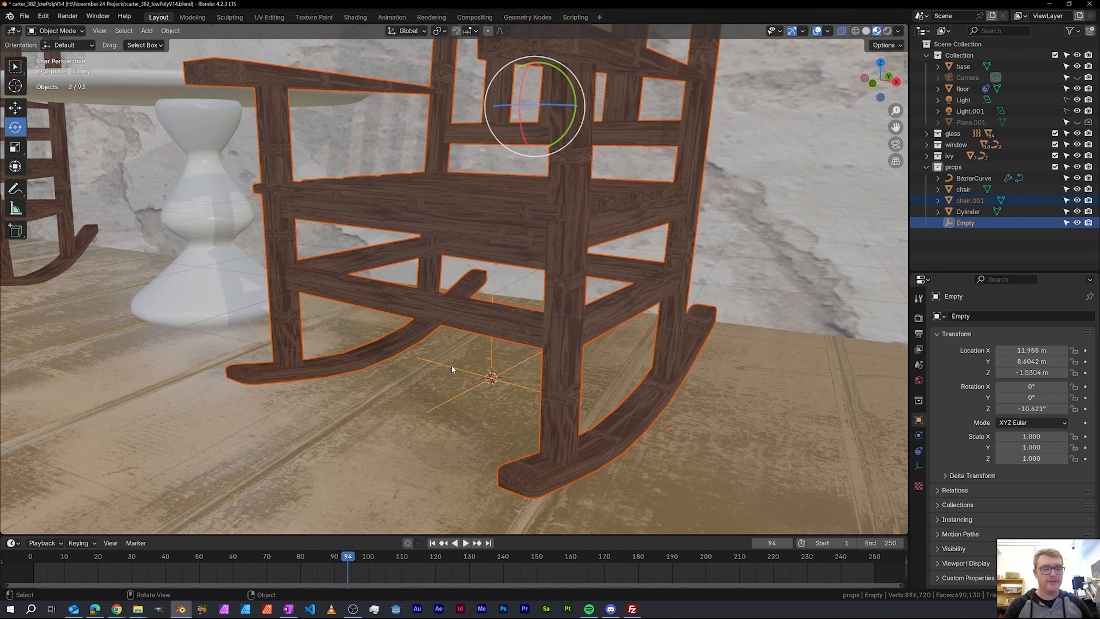
{"action": "key", "text": "ctrl+p"}
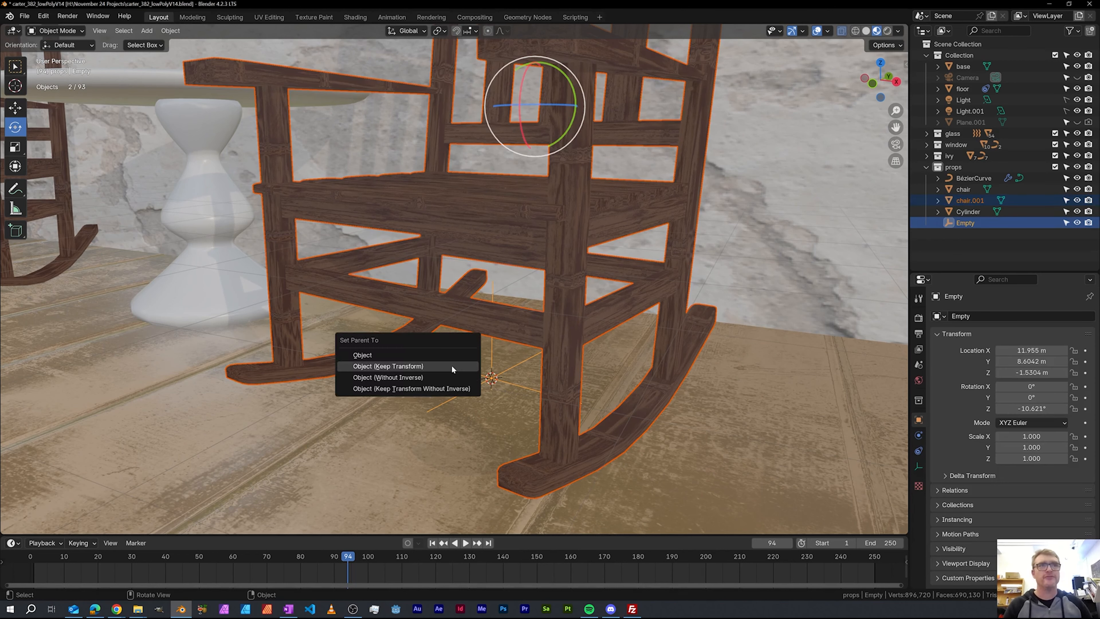
{"action": "left_click", "coordinate": [451, 365]}
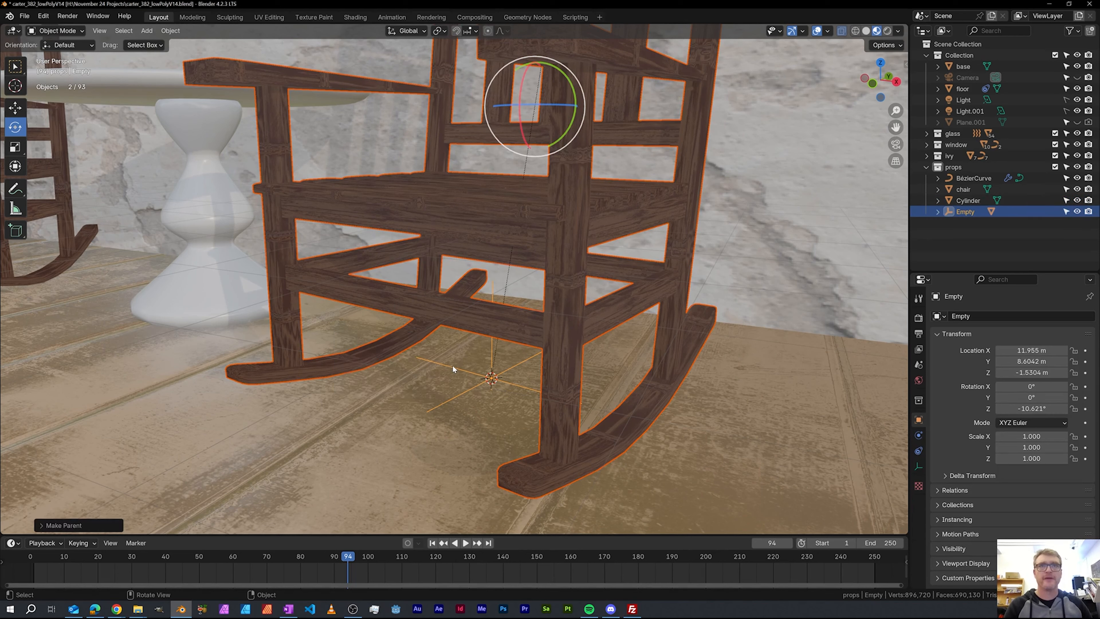
Select only the empty beneath the chair and try moving it together with its parented chair
{"action": "left_click", "coordinate": [476, 376]}
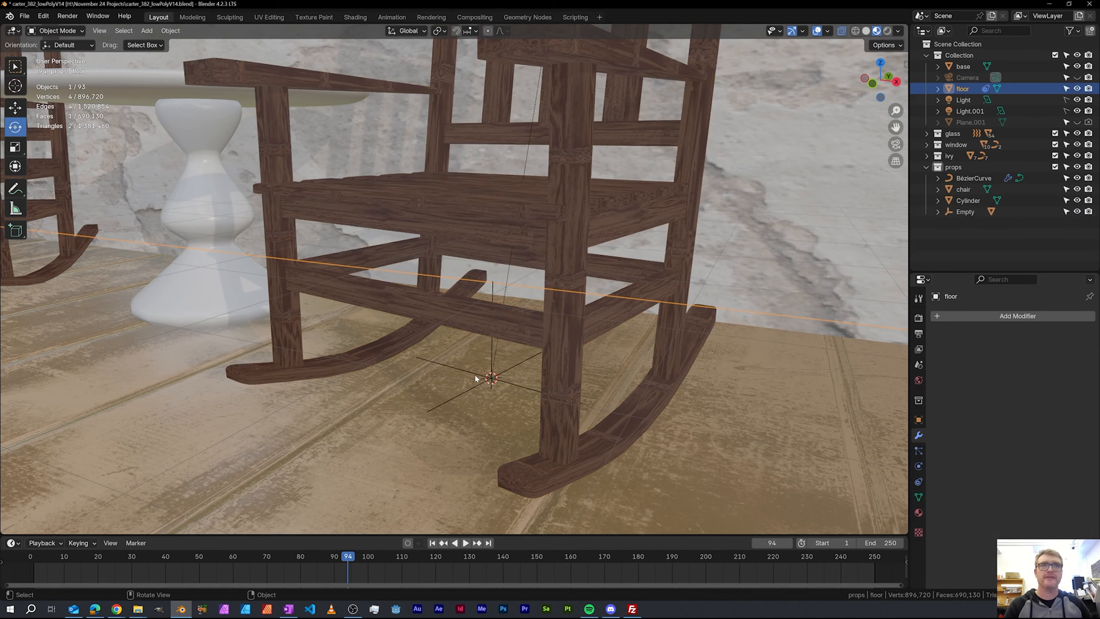
{"action": "left_click", "coordinate": [475, 376]}
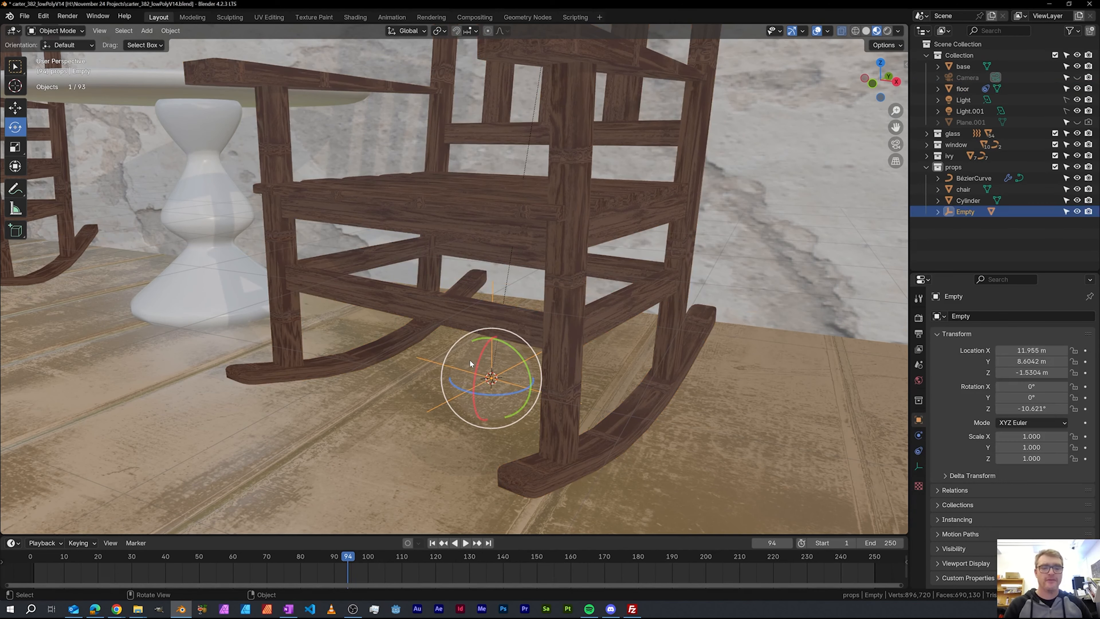
{"action": "key", "text": "g"}
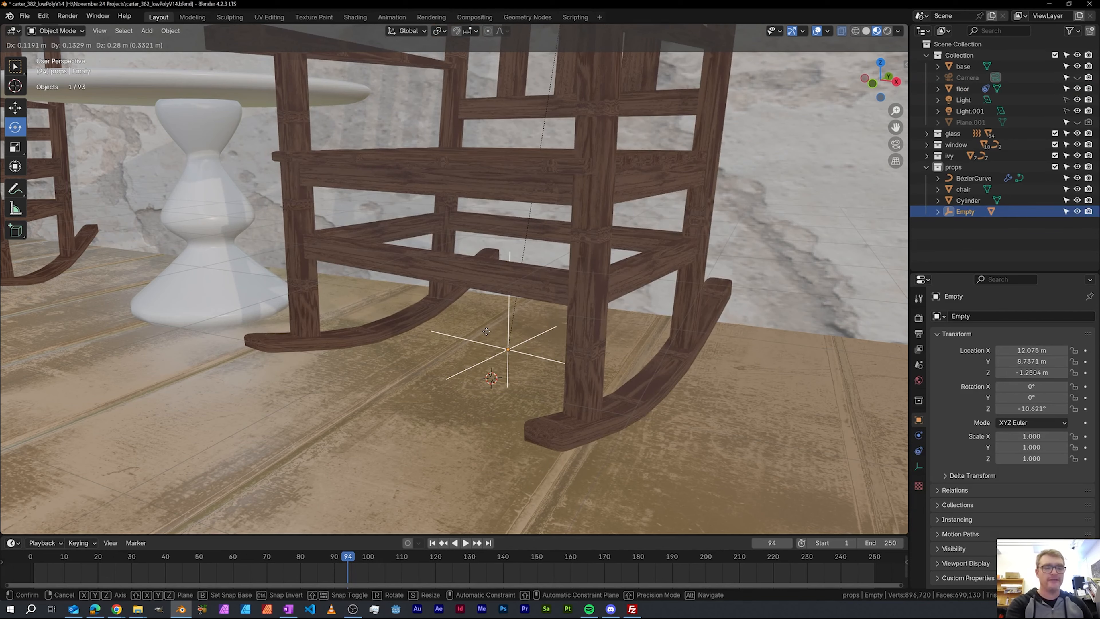
{"action": "left_click", "coordinate": [467, 359]}
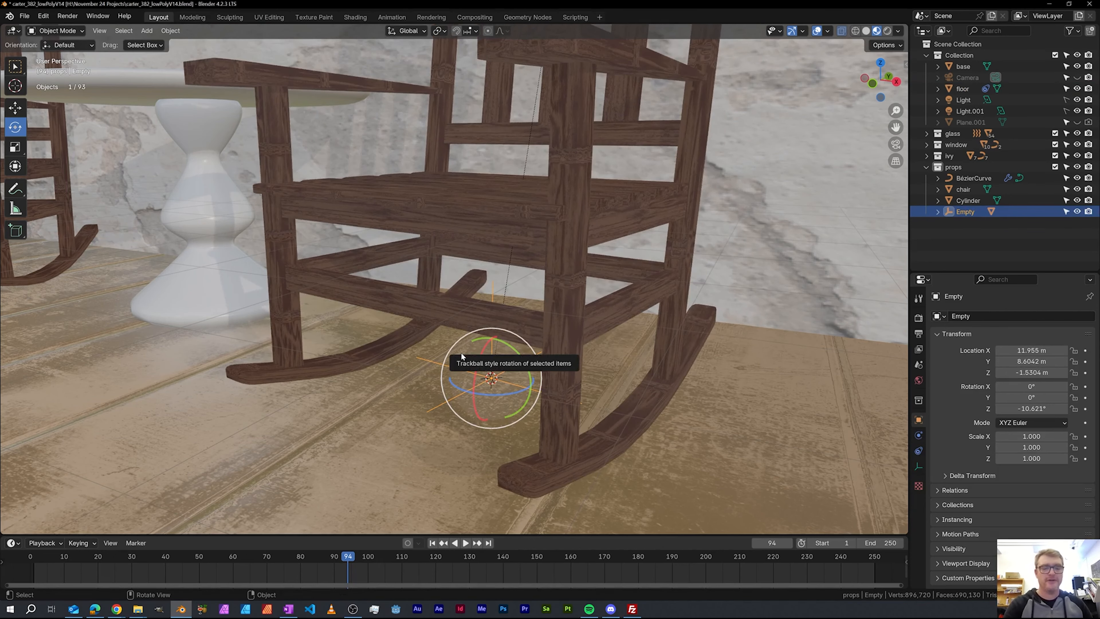
Try rotating the empty around the global X axis
{"action": "mouse_move", "coordinate": [462, 356]}
{"action": "left_mouse_down"}
{"action": "mouse_move", "coordinate": [481, 303]}
{"action": "mouse_move", "coordinate": [460, 350]}
{"action": "mouse_move", "coordinate": [466, 368]}
{"action": "mouse_move", "coordinate": [467, 320]}
{"action": "mouse_move", "coordinate": [474, 363]}
{"action": "mouse_move", "coordinate": [483, 359]}
{"action": "mouse_move", "coordinate": [471, 360]}
{"action": "left_mouse_up"}
{"action": "key", "text": "x"}
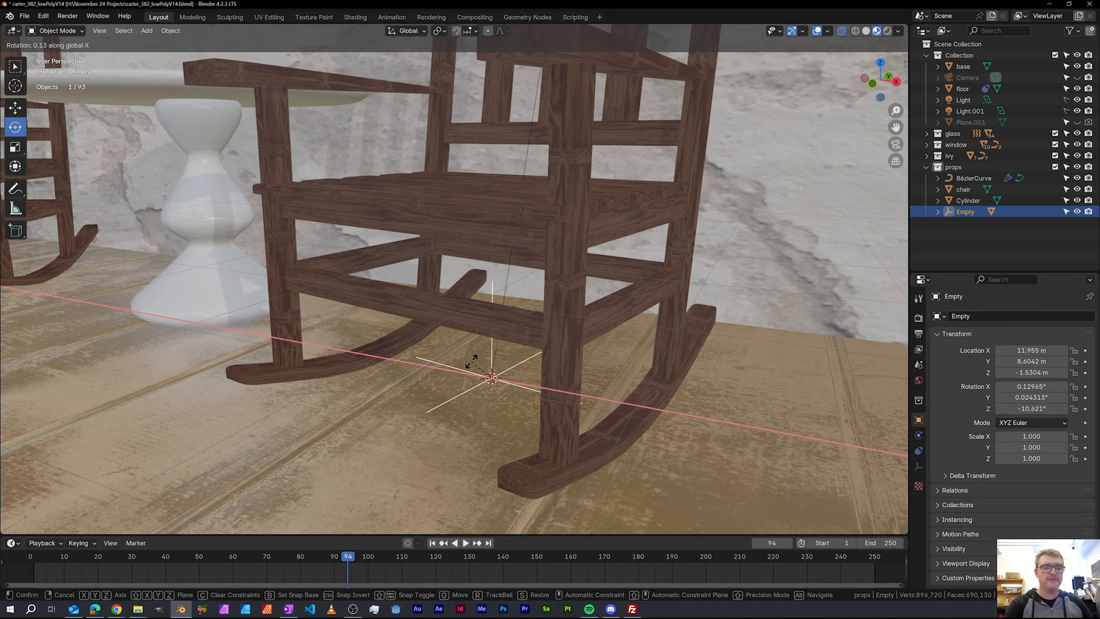
{"action": "right_click", "coordinate": [471, 361]}
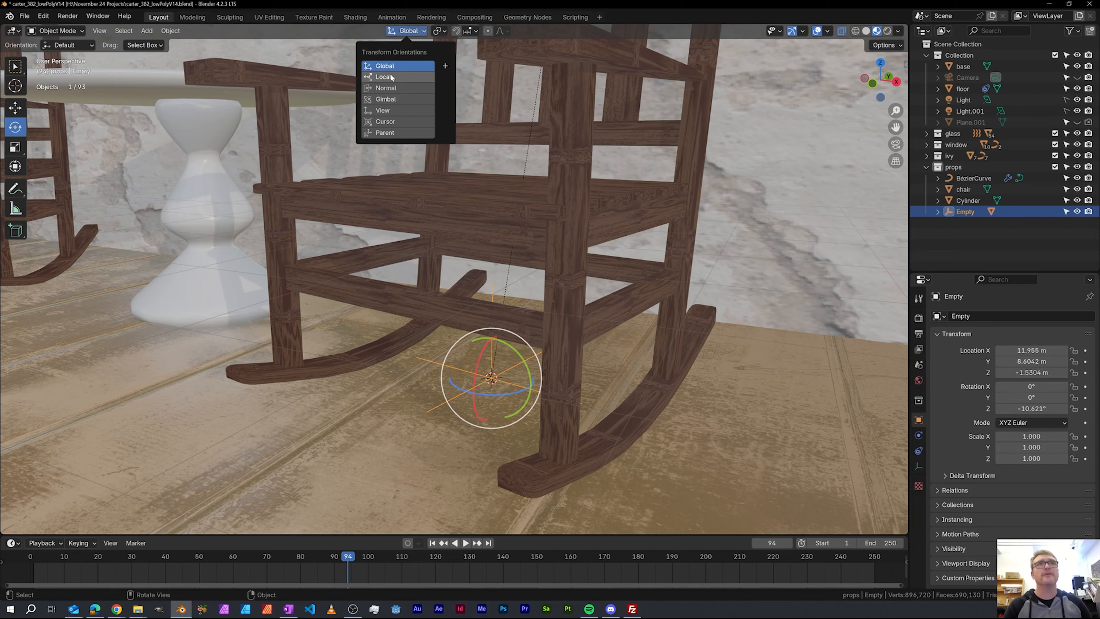
Switch the transform orientation to Local and try rocking the chair by rotating the empty around its local X axis
{"action": "middle_click_drag", "start_coordinate": [436, 333], "coordinate": [447, 360]}
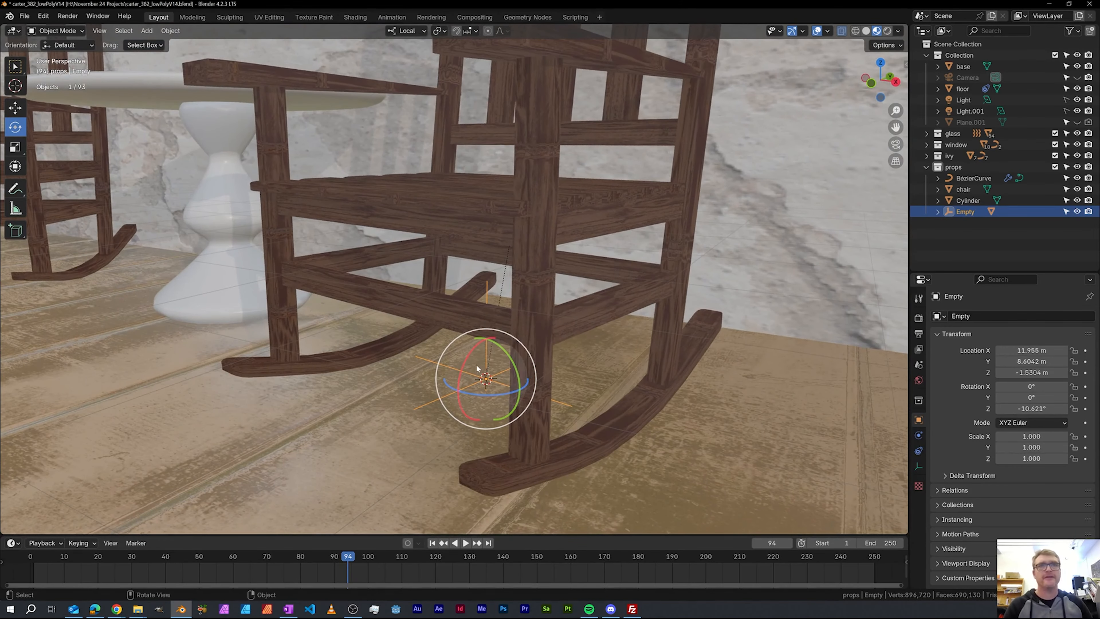
{"action": "mouse_move", "coordinate": [440, 358]}
{"action": "left_mouse_down"}
{"action": "mouse_move", "coordinate": [453, 343]}
{"action": "mouse_move", "coordinate": [443, 368]}
{"action": "mouse_move", "coordinate": [453, 353]}
{"action": "left_mouse_up"}
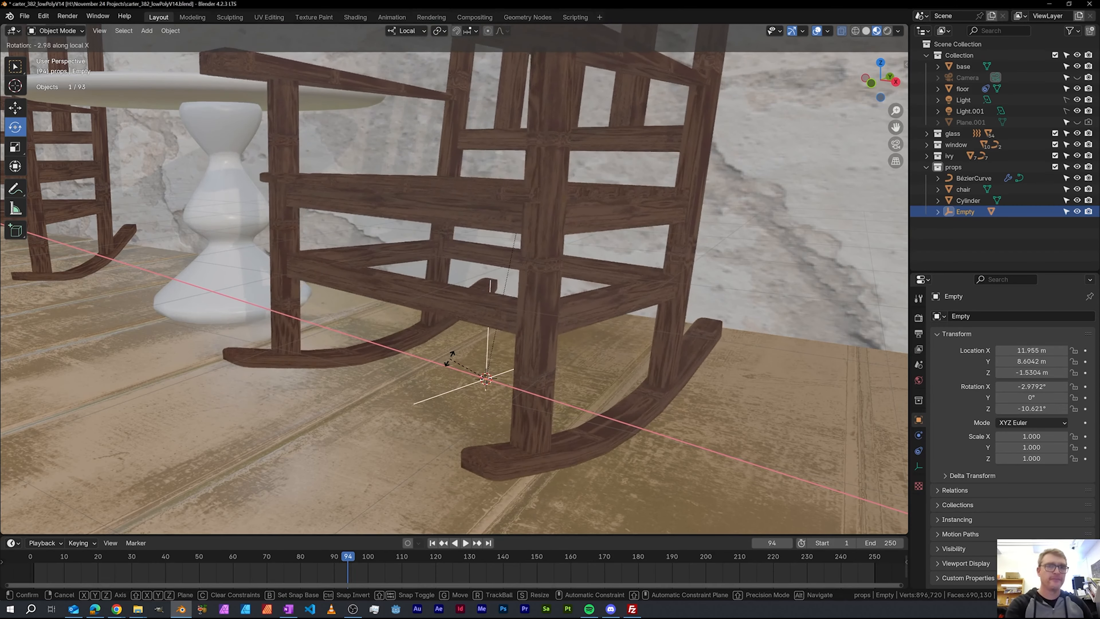
{"action": "right_click", "coordinate": [453, 357]}
View the whole chair from the side and return the timeline to frame 1
{"action": "scroll", "coordinate": [481, 340], "scroll_direction": "down", "scroll_amount": 4}
{"action": "middle_click_drag", "start_coordinate": [488, 336], "coordinate": [437, 343]}
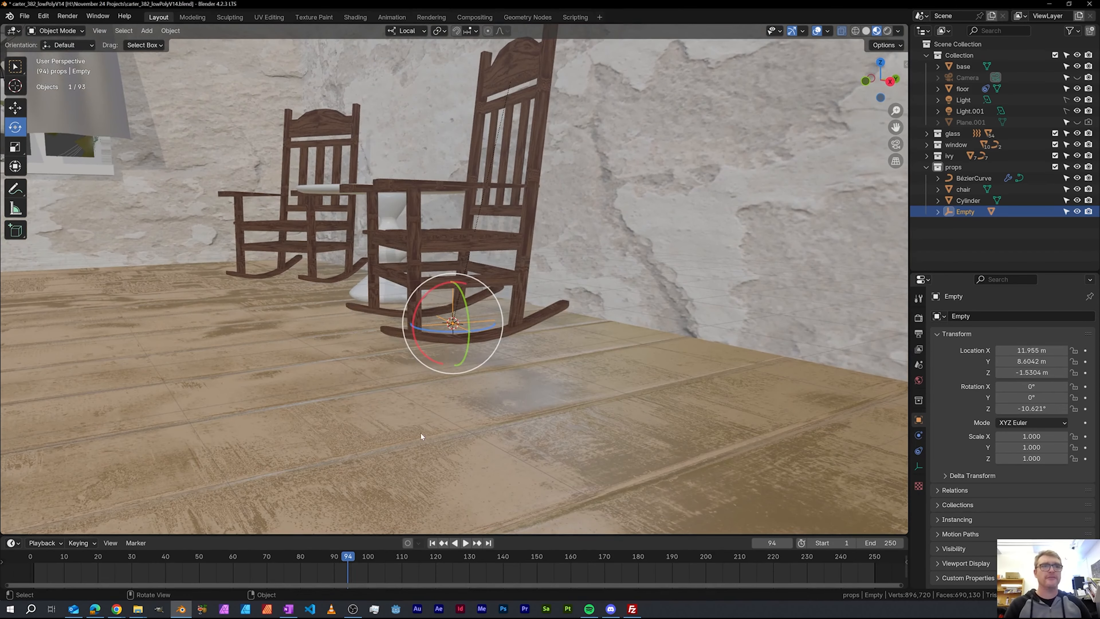
{"action": "left_click", "coordinate": [432, 543]}
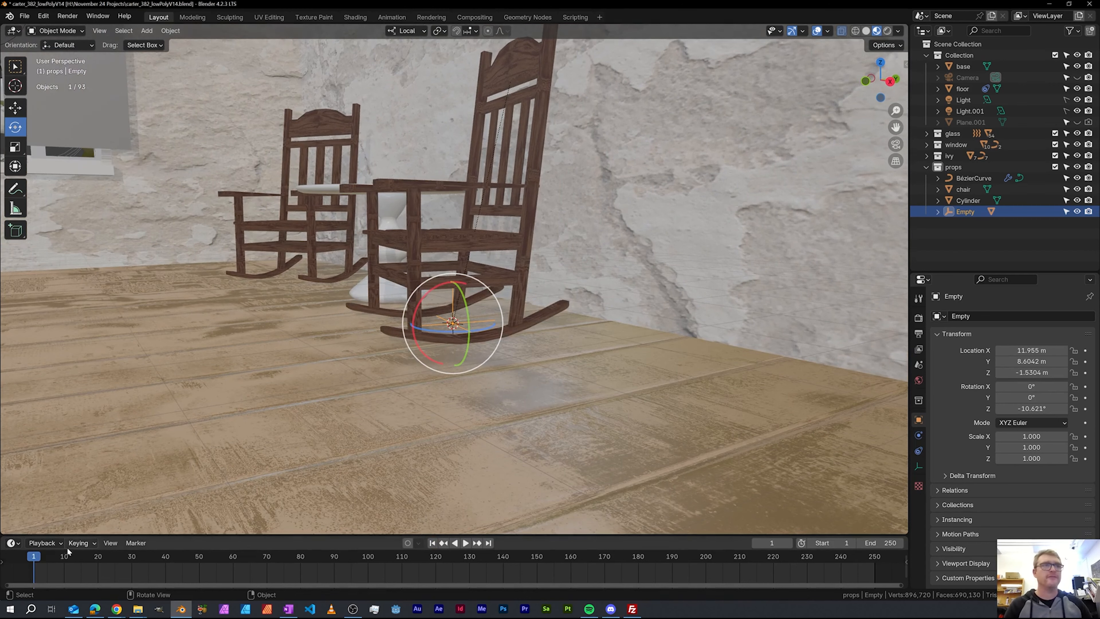
Rotate the empty about 6.09° around its local X axis and insert a keyframe for it at frame 1
{"action": "middle_click_drag", "start_coordinate": [260, 406], "coordinate": [280, 403]}
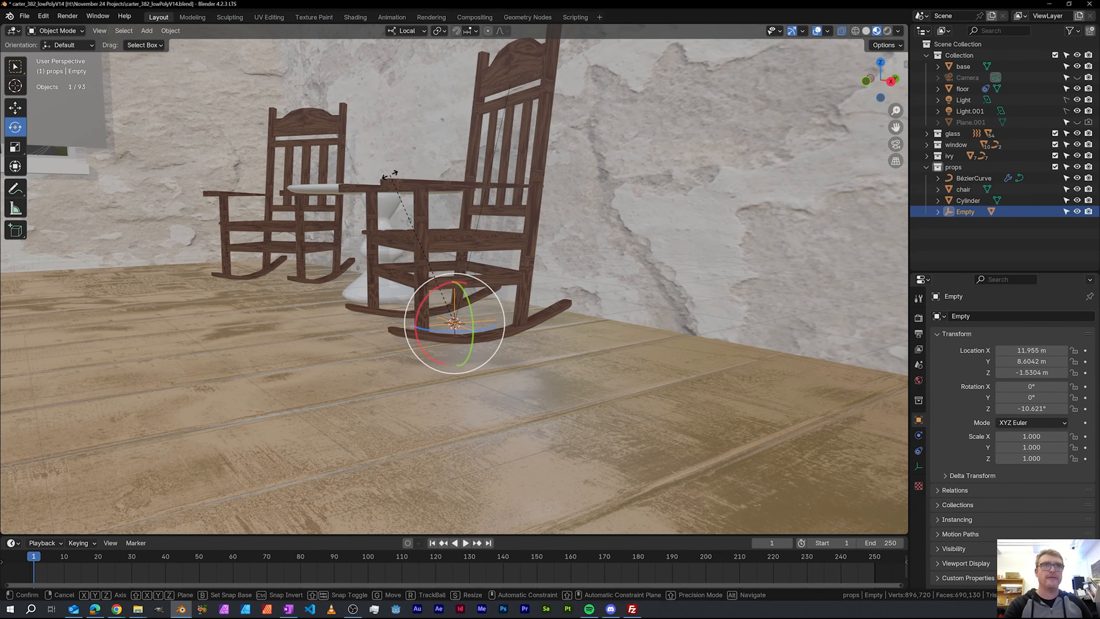
{"action": "key", "text": "r"}
{"action": "key", "text": "x"}
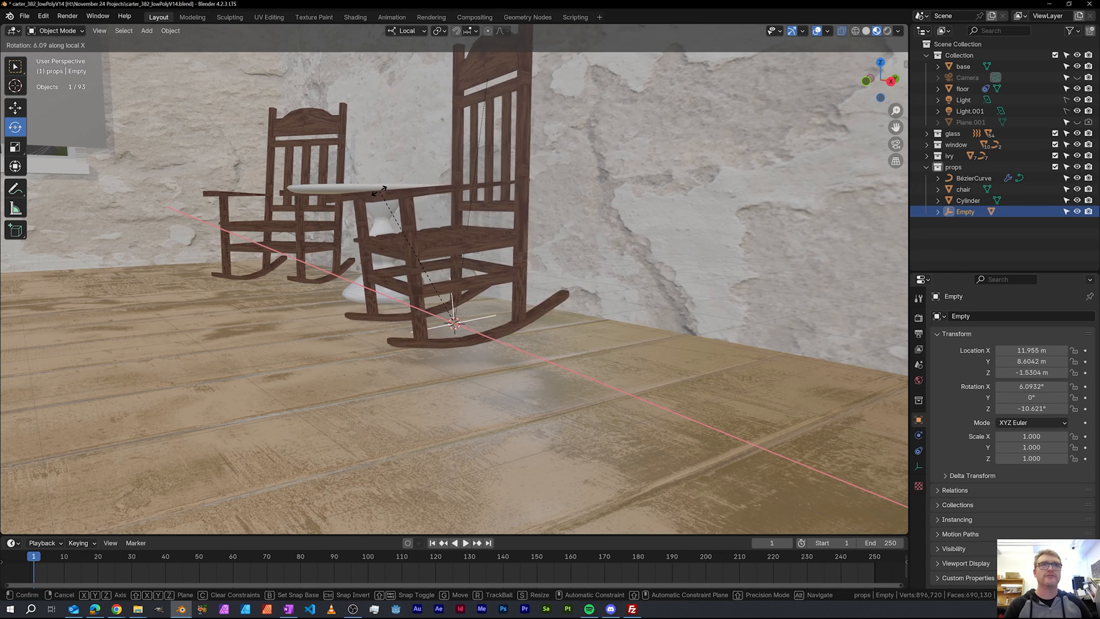
{"action": "left_click", "coordinate": [380, 194]}
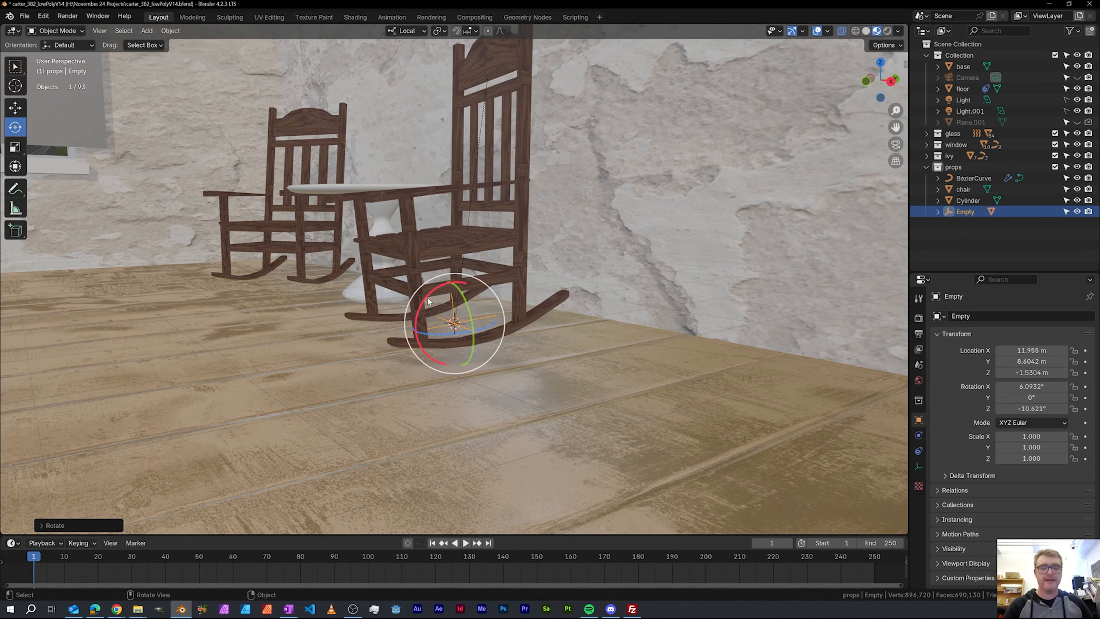
{"action": "key", "text": "i"}
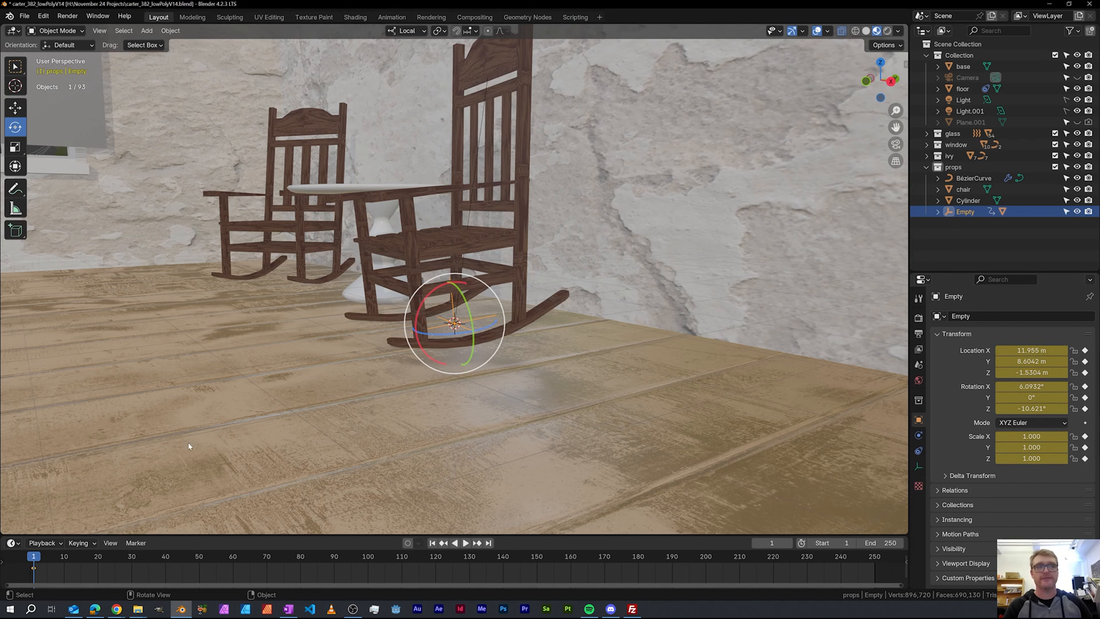
At frame 37, rotate the empty around its local X axis to about -4.78° and insert a keyframe
{"action": "left_click_drag", "start_coordinate": [42, 559], "coordinate": [157, 566]}
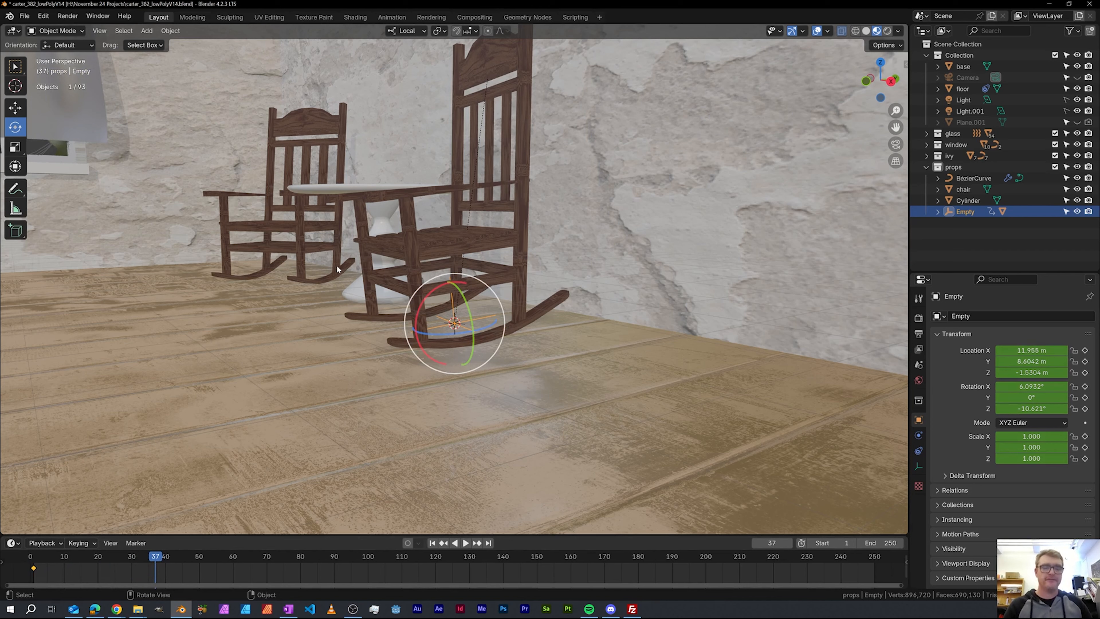
{"action": "key", "text": "r"}
{"action": "key", "text": "x"}
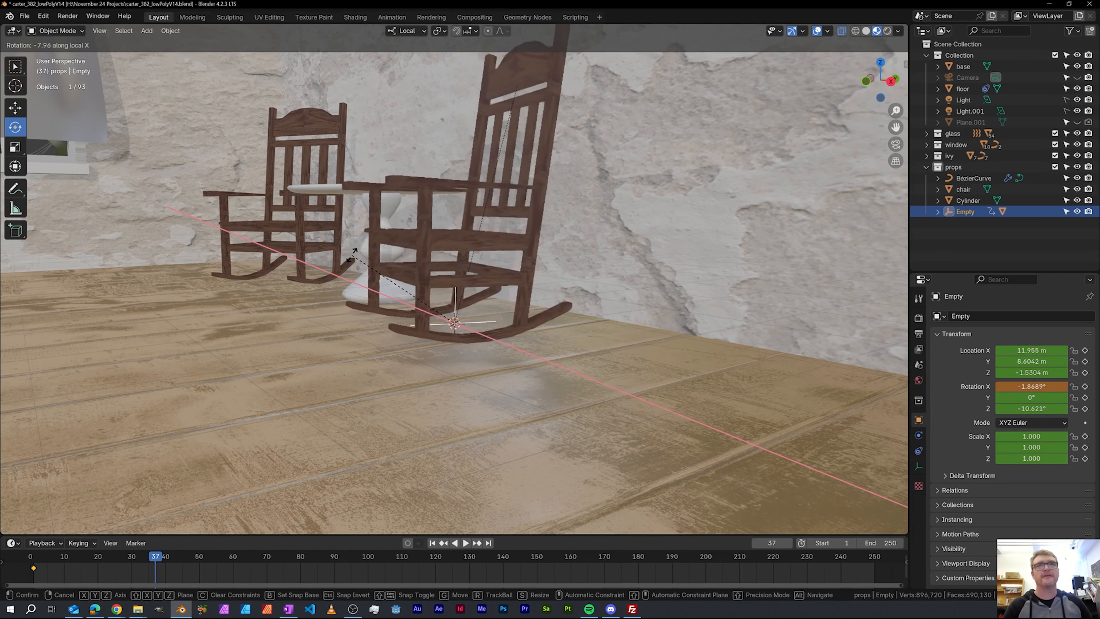
{"action": "left_click", "coordinate": [358, 254]}
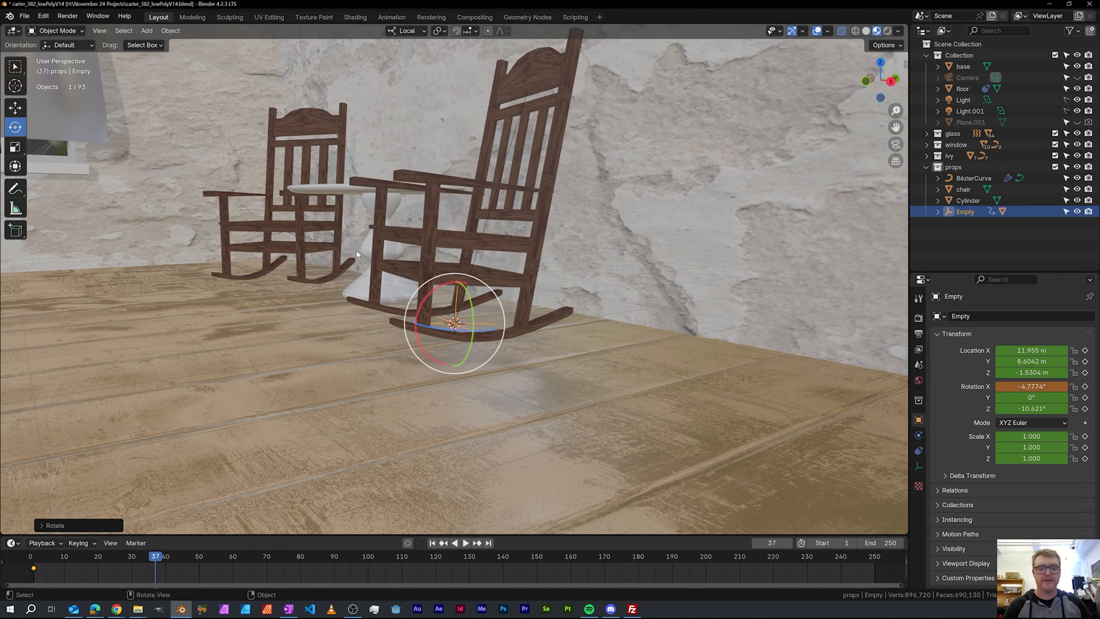
{"action": "key", "text": "i"}
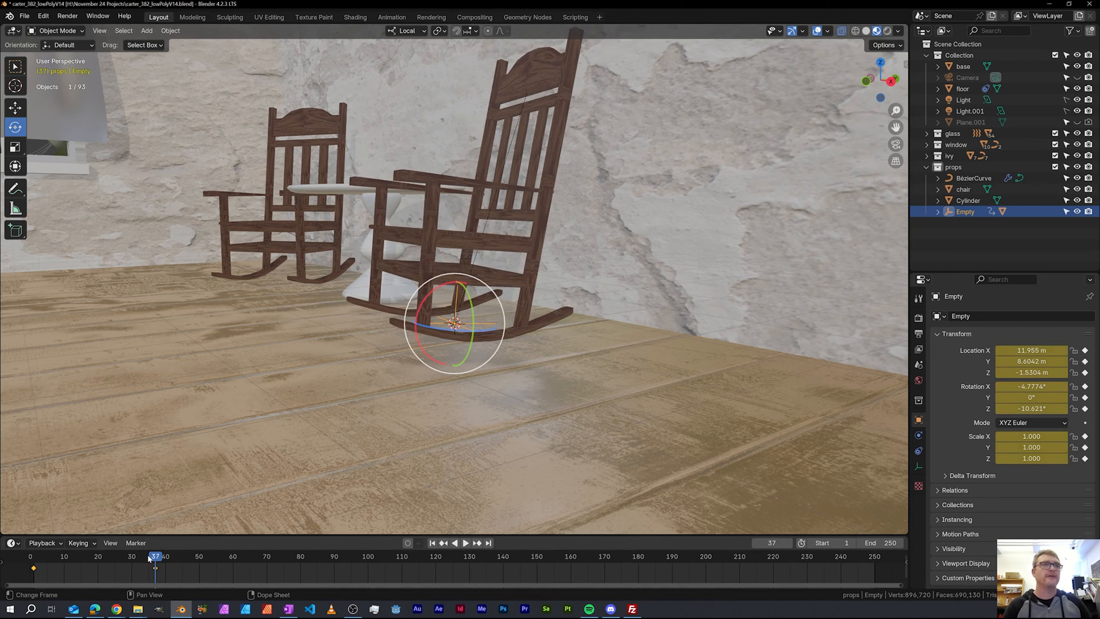
Duplicate the empty's first keyframe and place the copy at about frame 76
{"action": "left_click_drag", "start_coordinate": [135, 557], "coordinate": [214, 567]}
{"action": "key", "text": "Home"}
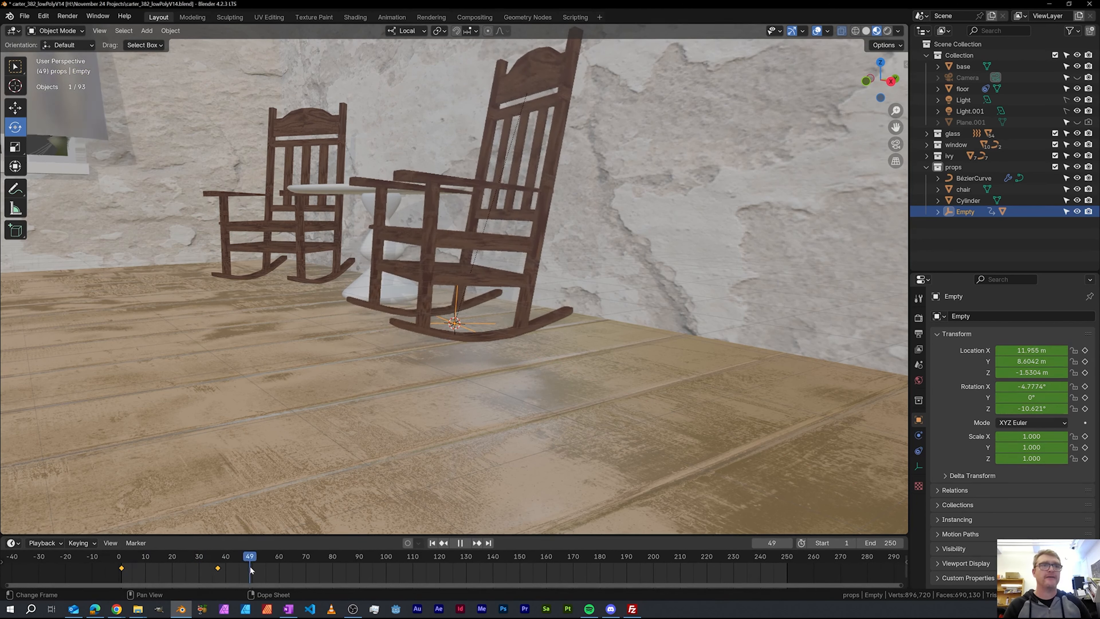
{"action": "key", "text": "space"}
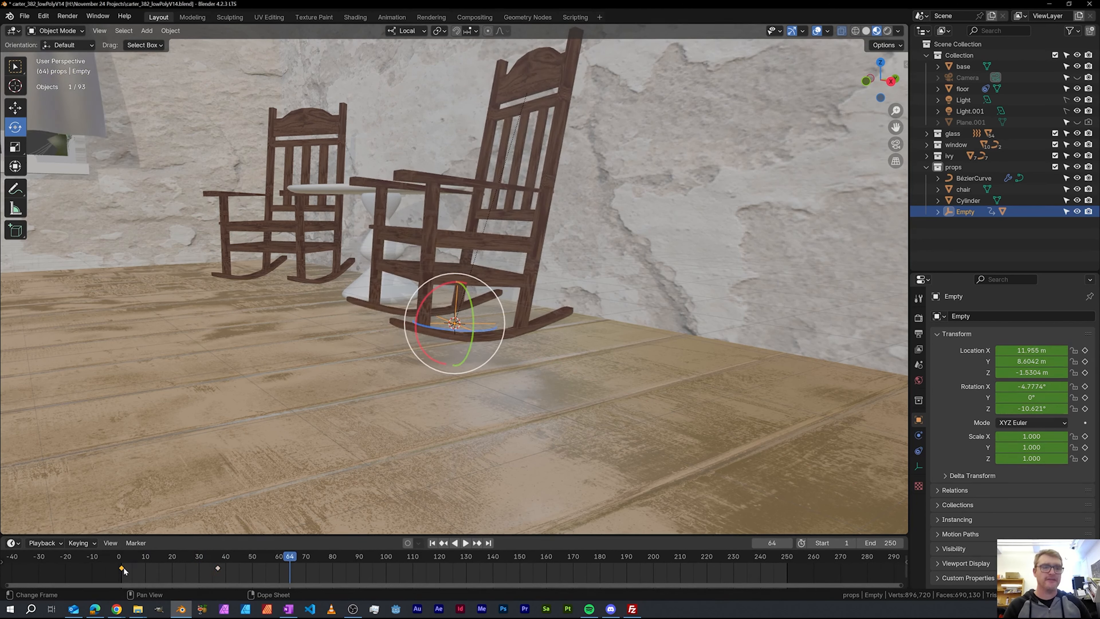
{"action": "key", "text": "shift+d"}
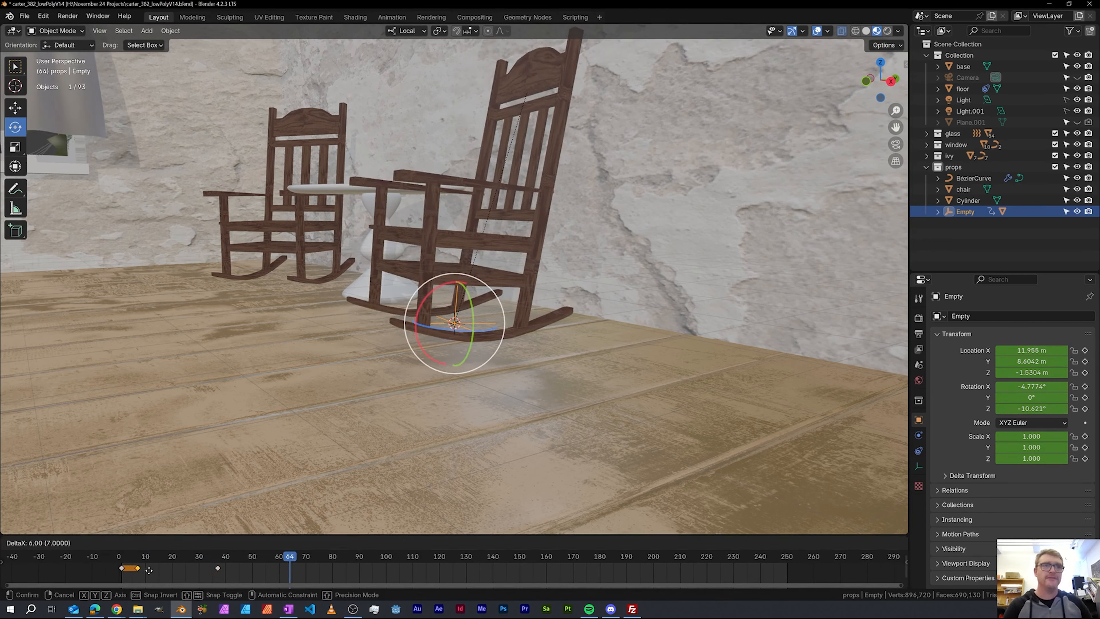
{"action": "left_click", "coordinate": [325, 580]}
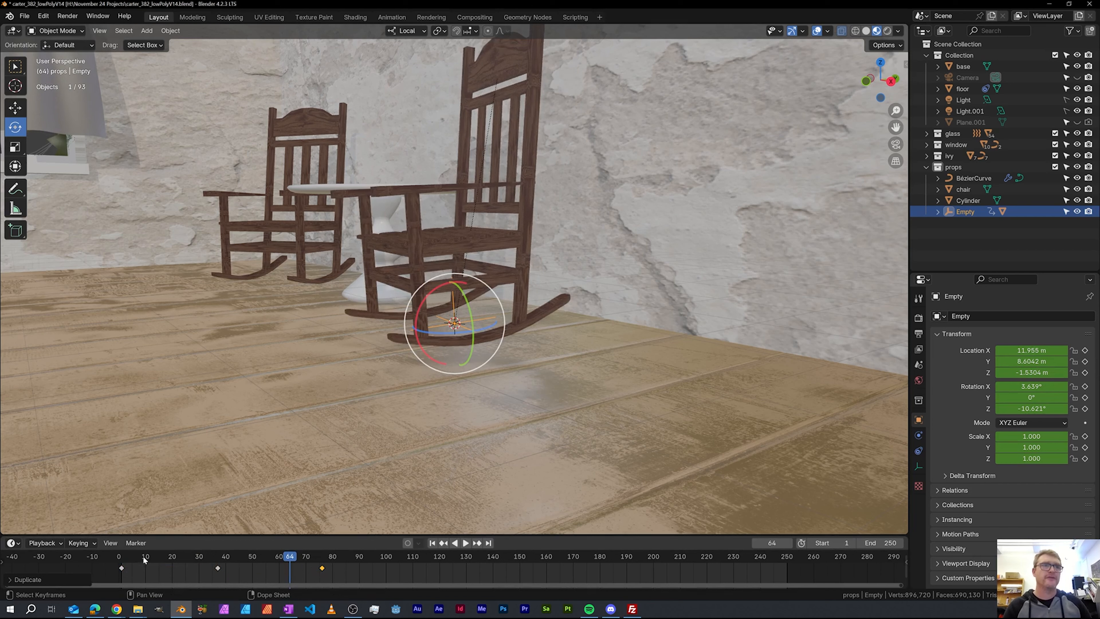
Play the rocking animation from frame 1 through the three keyframes
{"action": "left_click_drag", "start_coordinate": [145, 560], "coordinate": [123, 561]}
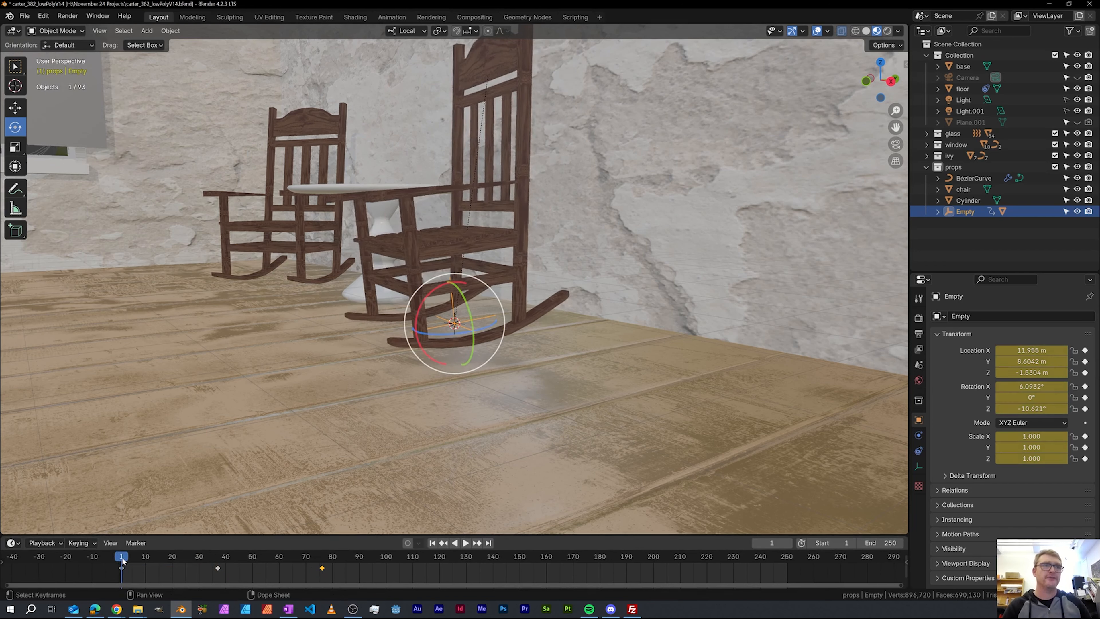
{"action": "key", "text": "space"}
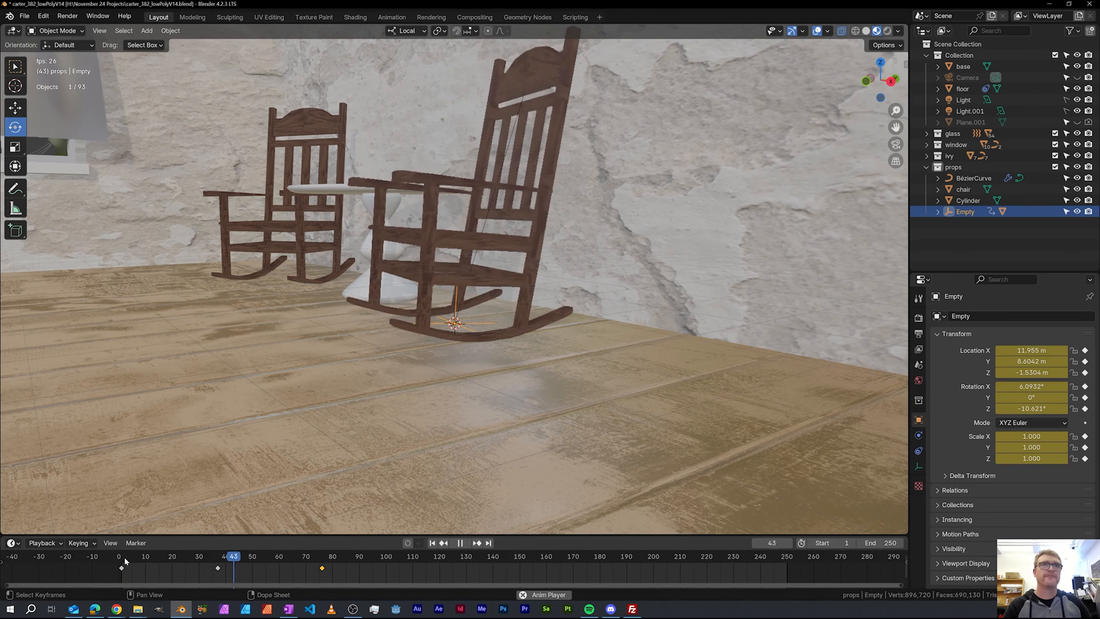
{"action": "key", "text": "space"}
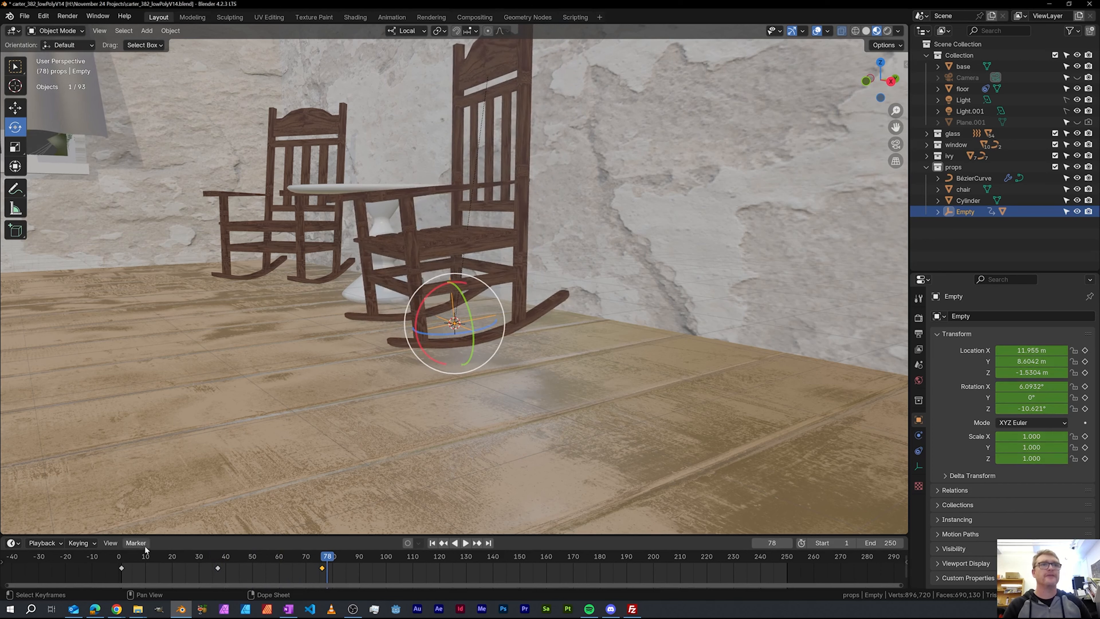
Enlarge the timeline area and switch it to the Graph Editor
{"action": "left_click_drag", "start_coordinate": [205, 515], "coordinate": [205, 466]}
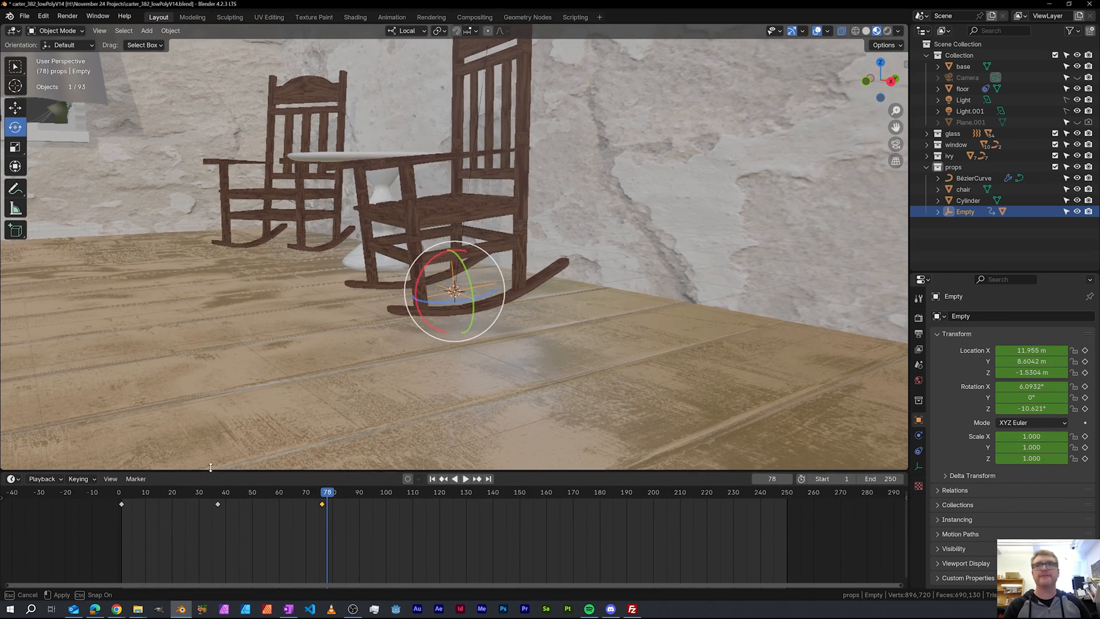
{"action": "left_click", "coordinate": [12, 475]}
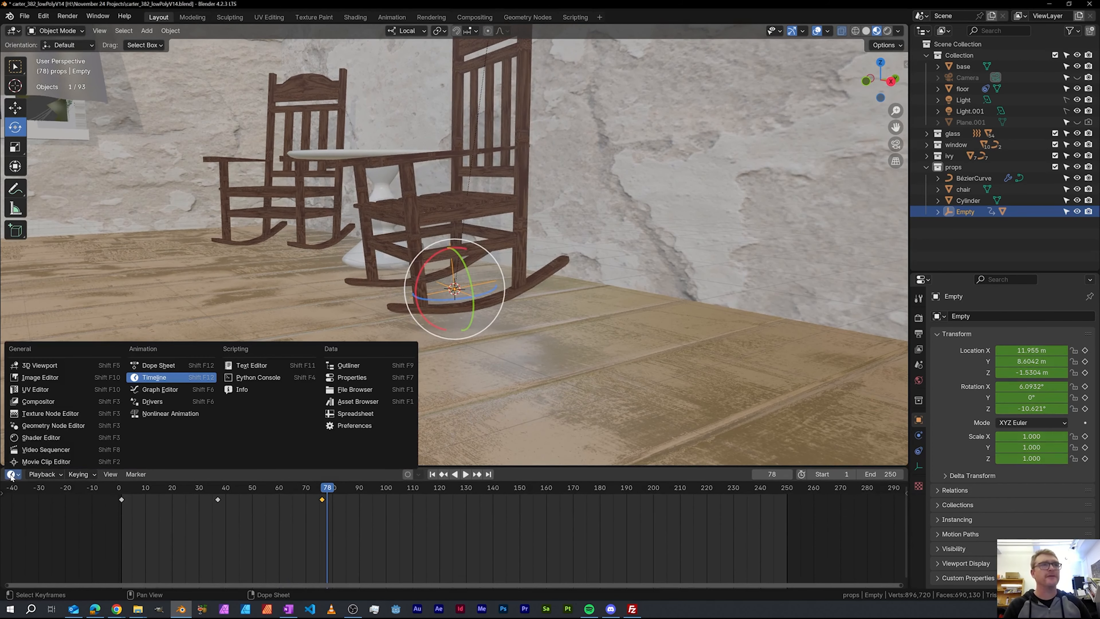
{"action": "left_click", "coordinate": [42, 474]}
{"action": "left_click", "coordinate": [16, 475]}
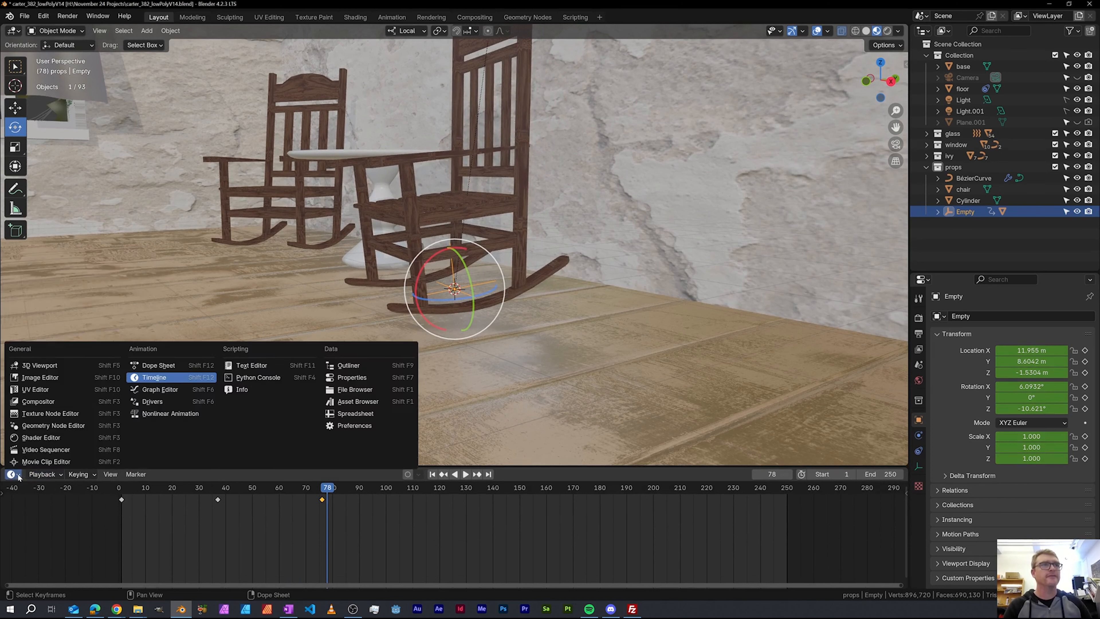
{"action": "left_click", "coordinate": [139, 390]}
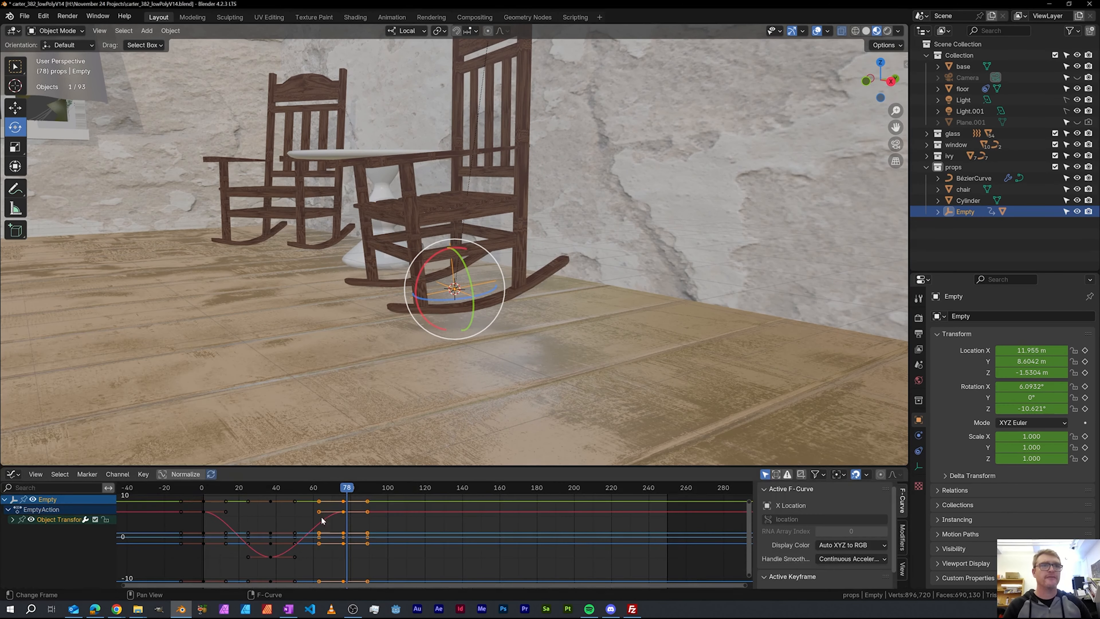
Play the rocking motion while watching its curves, and make the Graph Editor area taller
{"action": "key", "text": "space"}
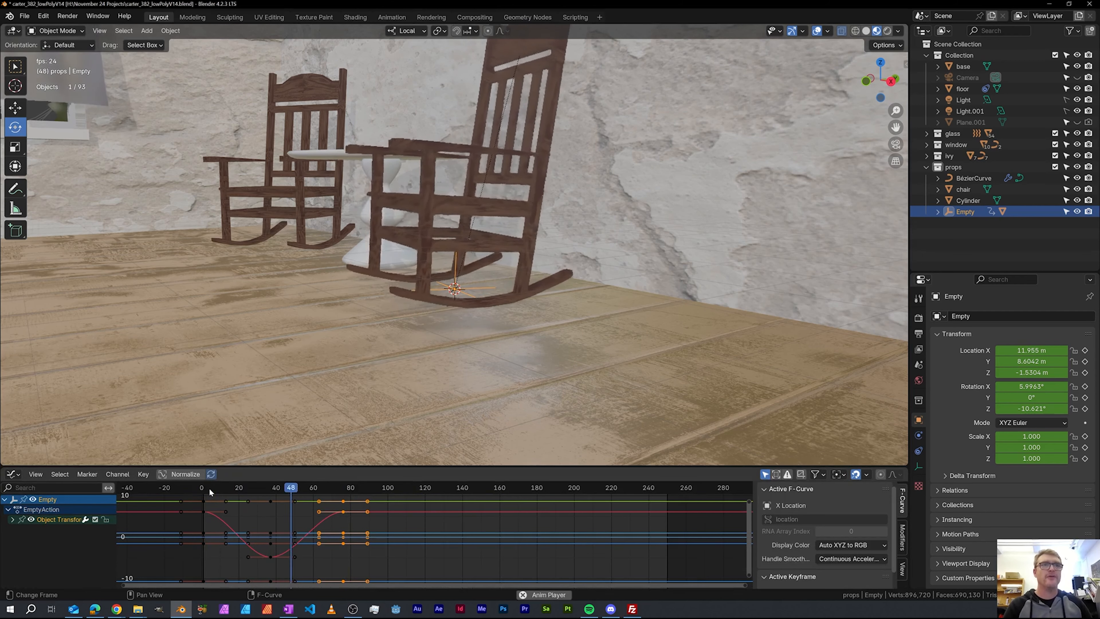
{"action": "key", "text": "space"}
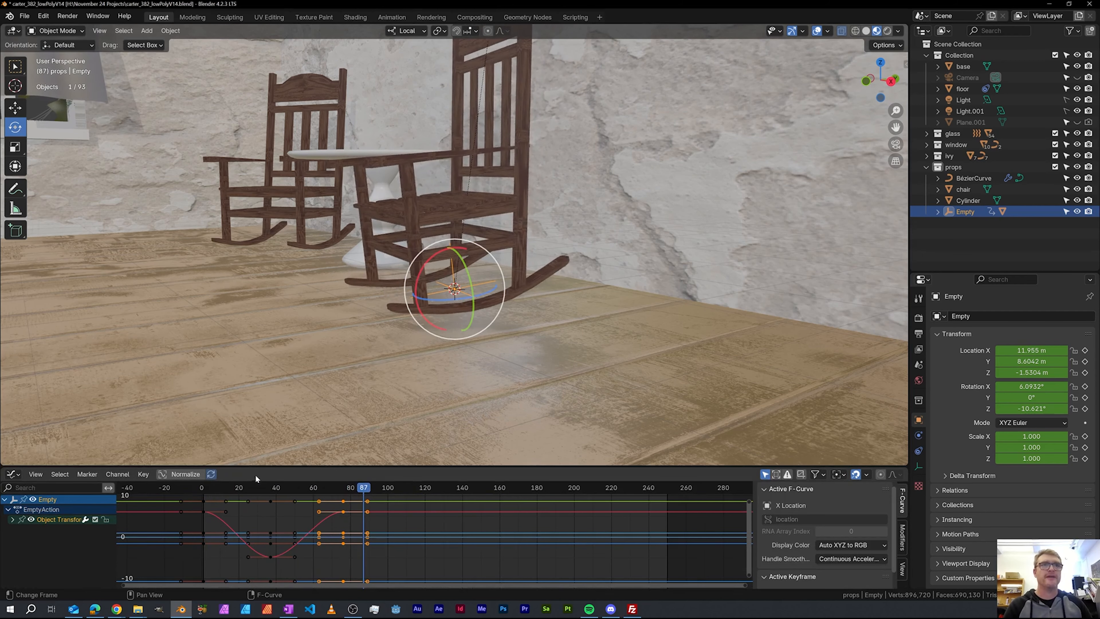
{"action": "left_click_drag", "start_coordinate": [269, 463], "coordinate": [269, 409]}
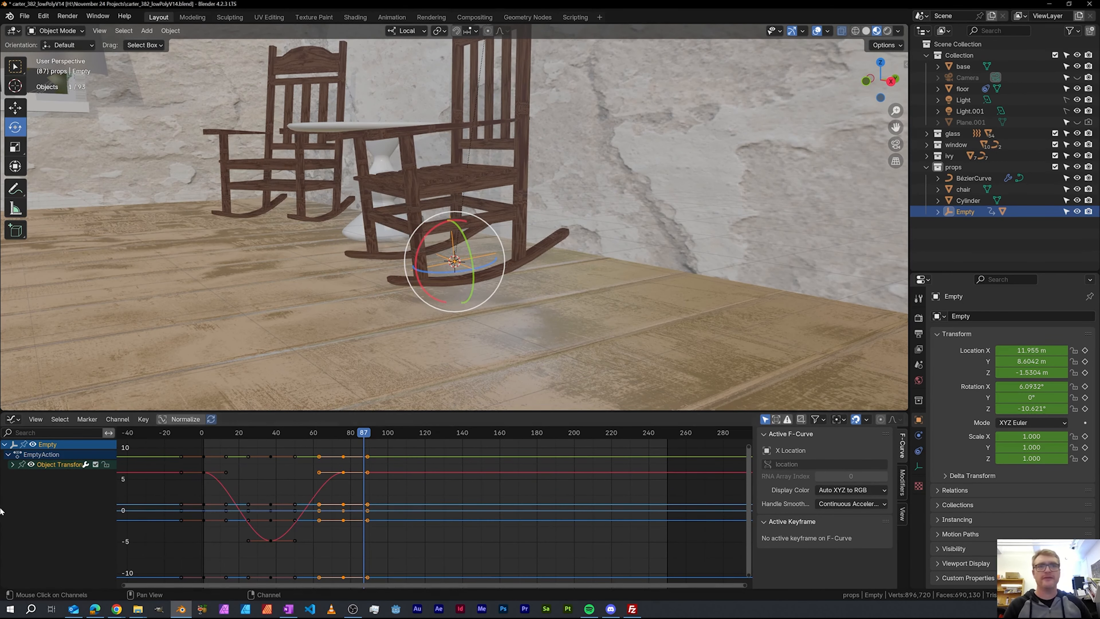
Add a Cycles modifier to the empty's animation curves in the Graph Editor
{"action": "key", "text": "n"}
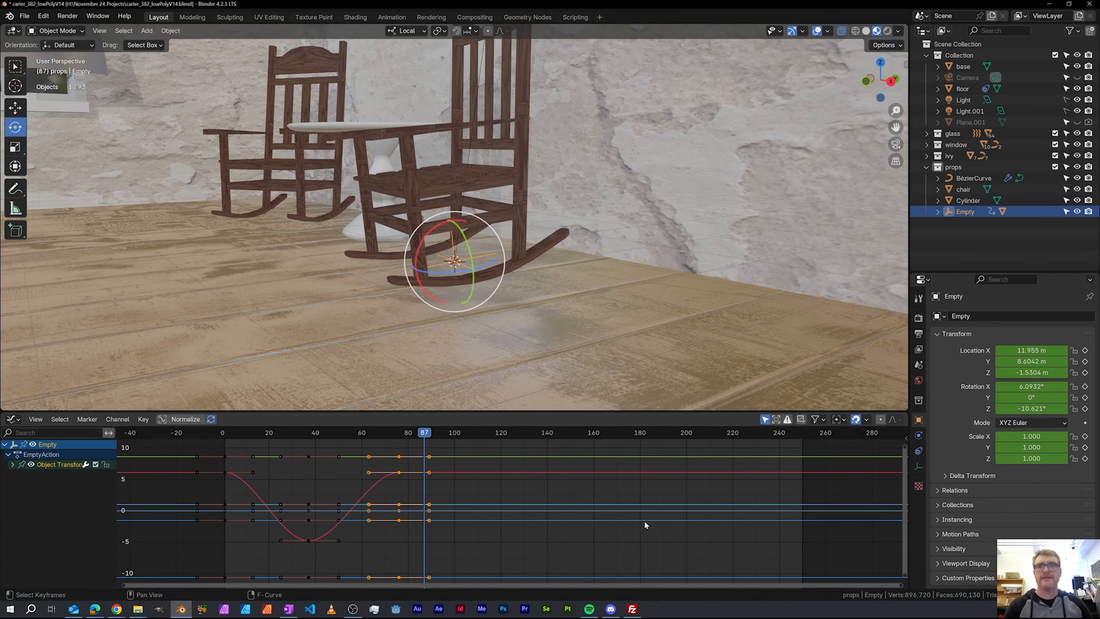
{"action": "key", "text": "n"}
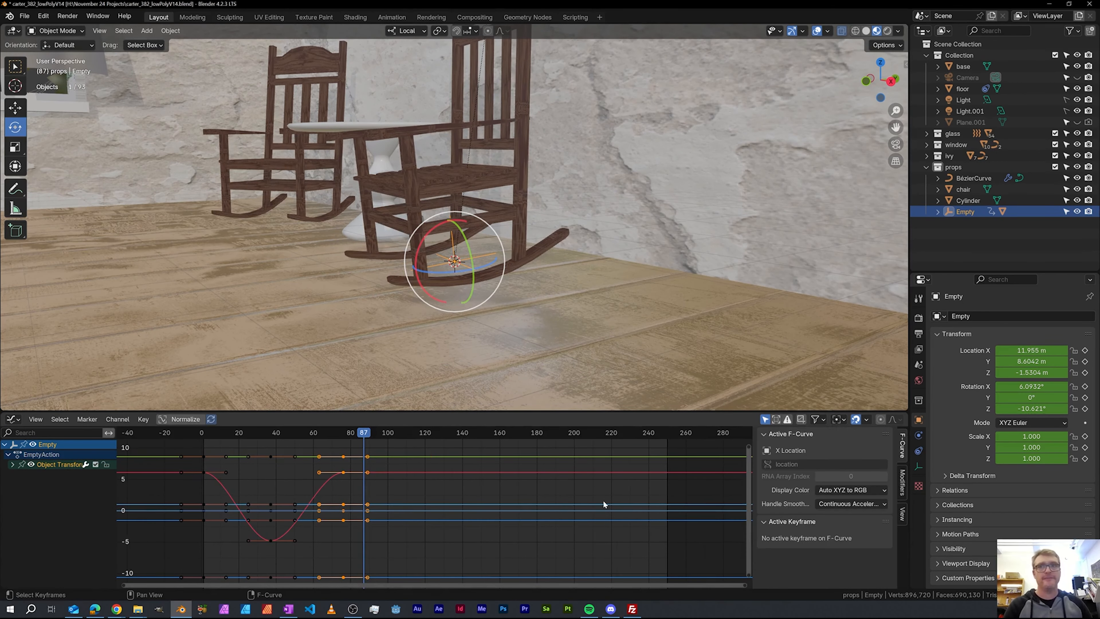
{"action": "left_click", "coordinate": [902, 482]}
{"action": "left_click", "coordinate": [854, 436]}
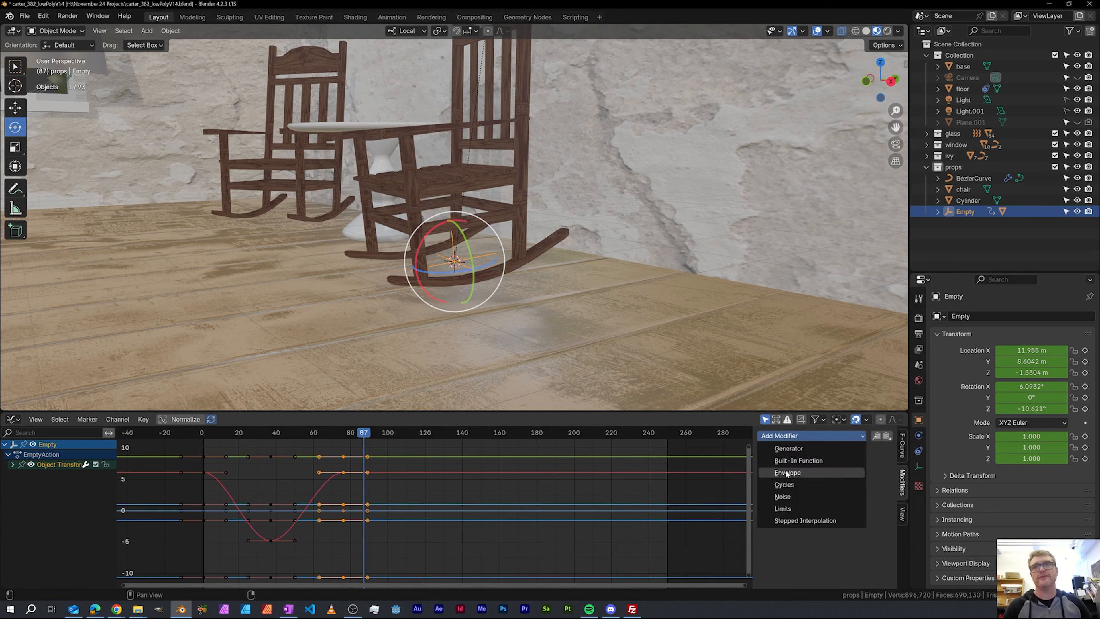
{"action": "left_click", "coordinate": [791, 484]}
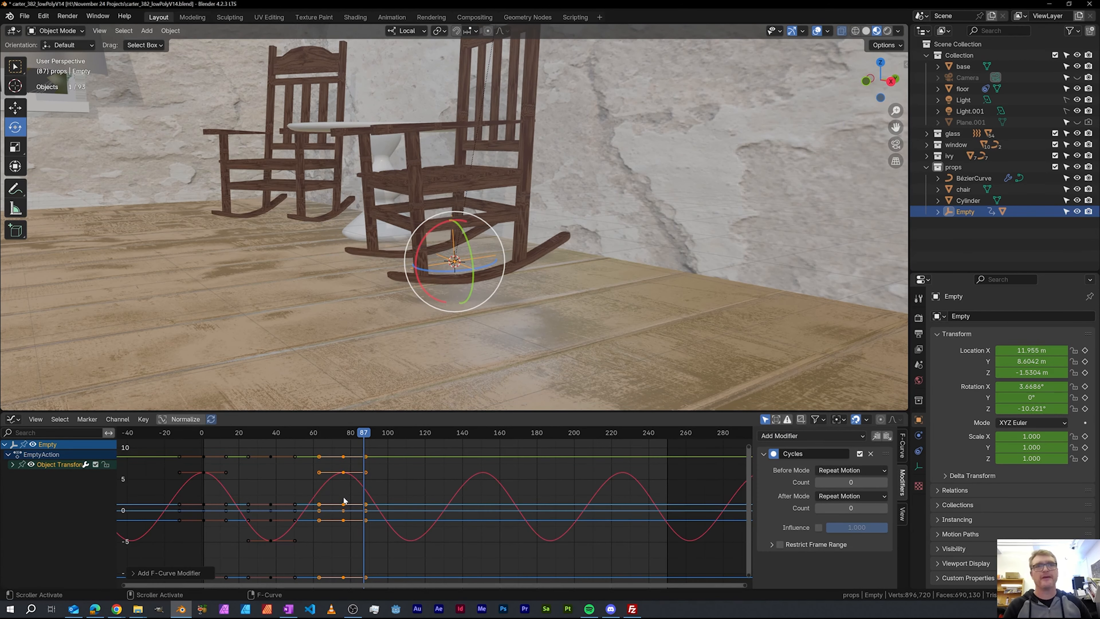
Play the repeating rocking motion and check the chair from a wider, lower angle
{"action": "scroll", "coordinate": [227, 503], "scroll_direction": "down", "scroll_amount": 2}
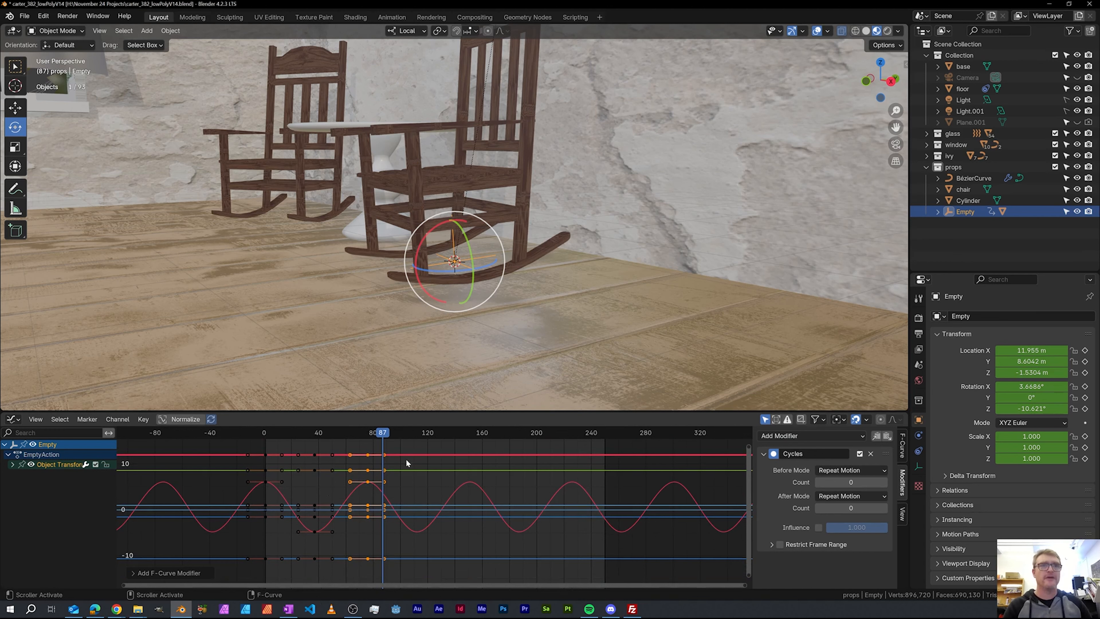
{"action": "key", "text": "space"}
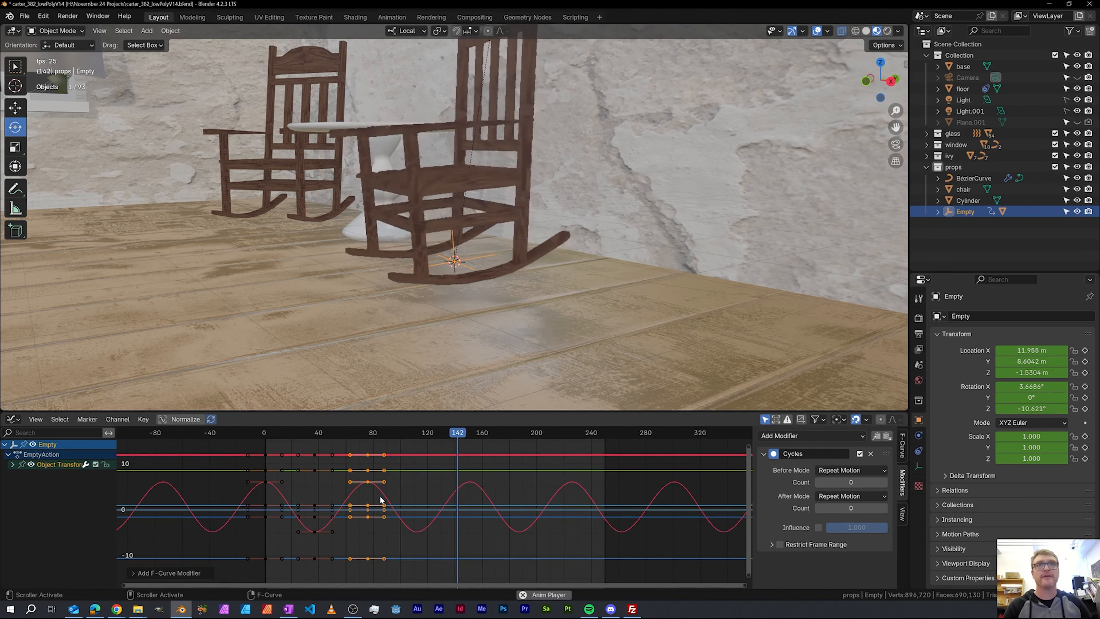
{"action": "scroll", "coordinate": [375, 307], "scroll_direction": "down", "scroll_amount": 4}
{"action": "middle_click_drag", "start_coordinate": [384, 291], "coordinate": [401, 317], "text": "shift"}
{"action": "scroll", "coordinate": [402, 317], "scroll_direction": "up", "scroll_amount": 1}
{"action": "key", "text": "space"}
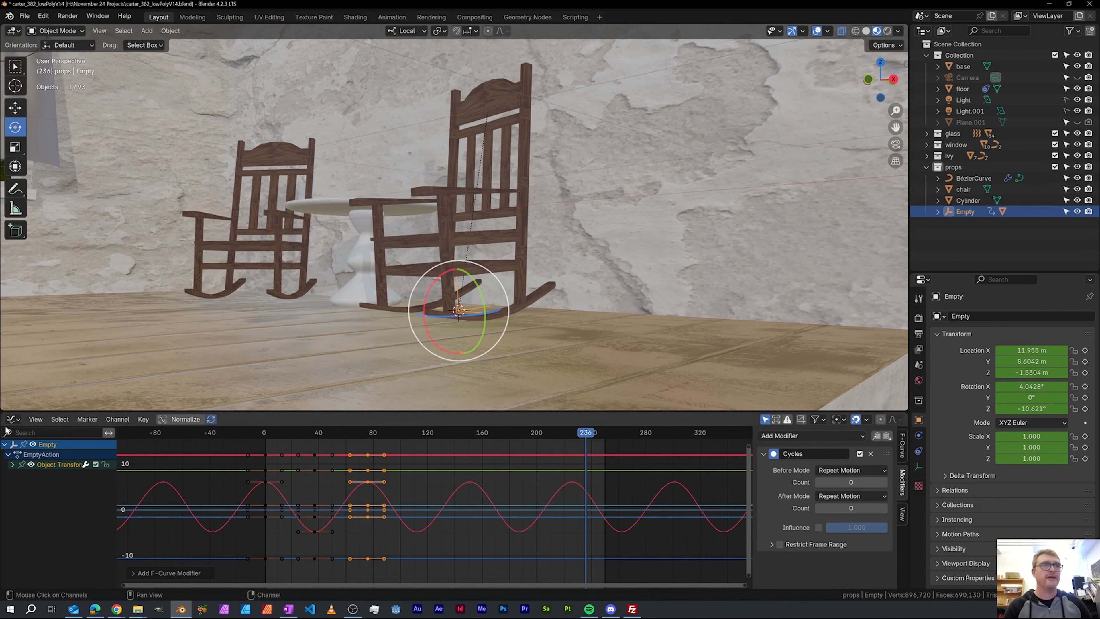
Switch the Graph Editor area back to the Timeline
{"action": "left_click", "coordinate": [13, 420]}
{"action": "left_click", "coordinate": [154, 461]}
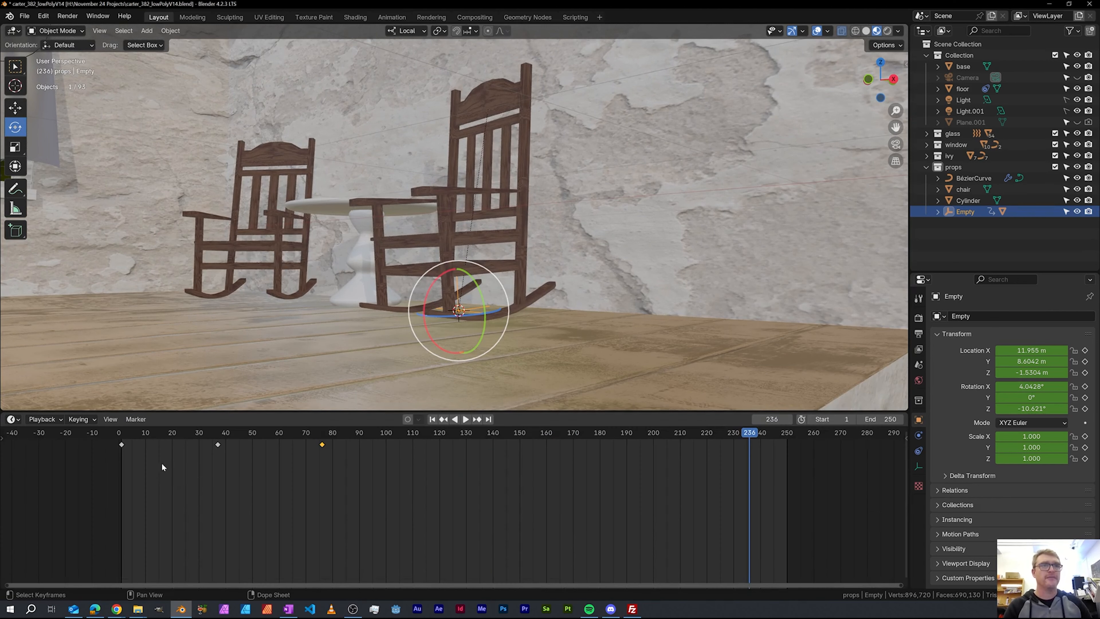
{"action": "middle_click_drag", "start_coordinate": [255, 484], "coordinate": [291, 481]}
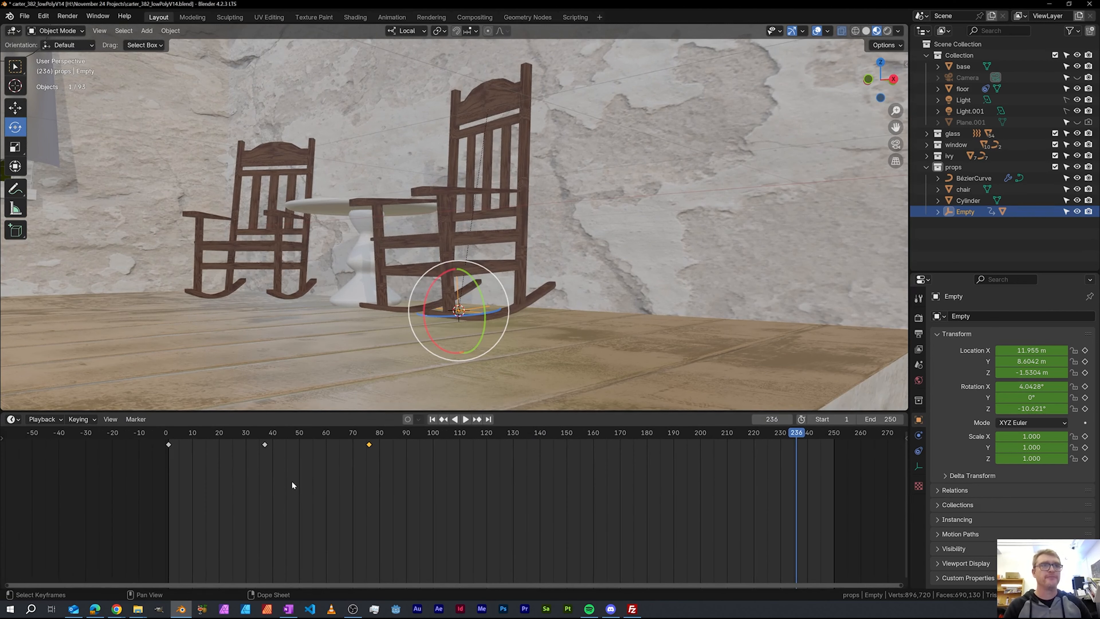
Return to frame 1 and scale all keyframes' timing down from there, placing the second and third at about frames 7 and 13
{"action": "left_click_drag", "start_coordinate": [287, 470], "coordinate": [229, 435]}
{"action": "left_click_drag", "start_coordinate": [389, 452], "coordinate": [339, 442]}
{"action": "left_click", "coordinate": [280, 433]}
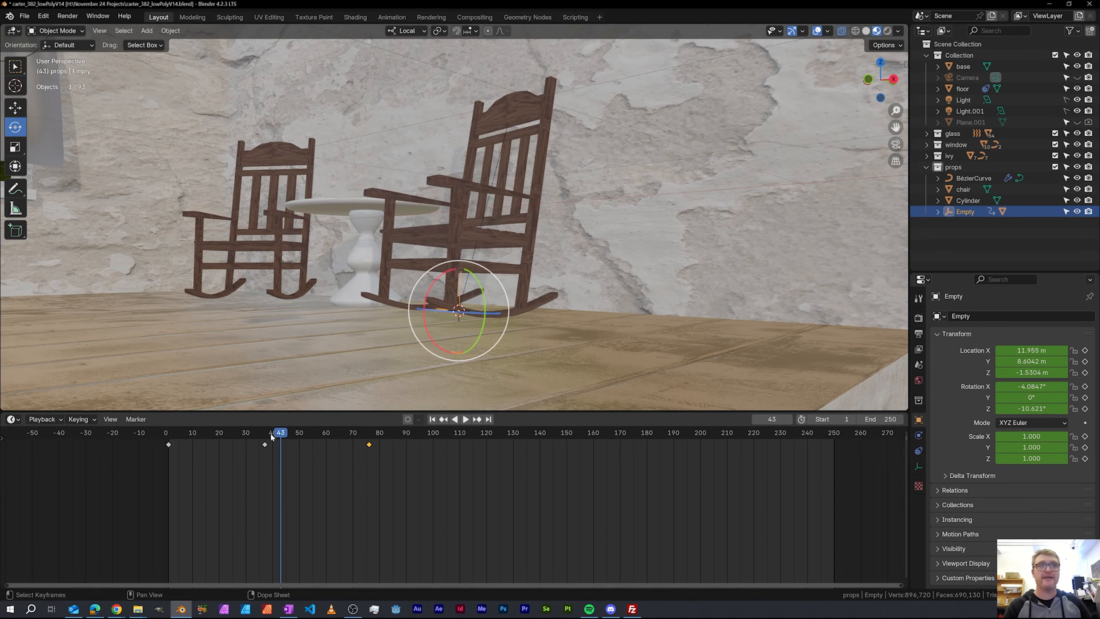
{"action": "left_click_drag", "start_coordinate": [266, 433], "coordinate": [169, 433]}
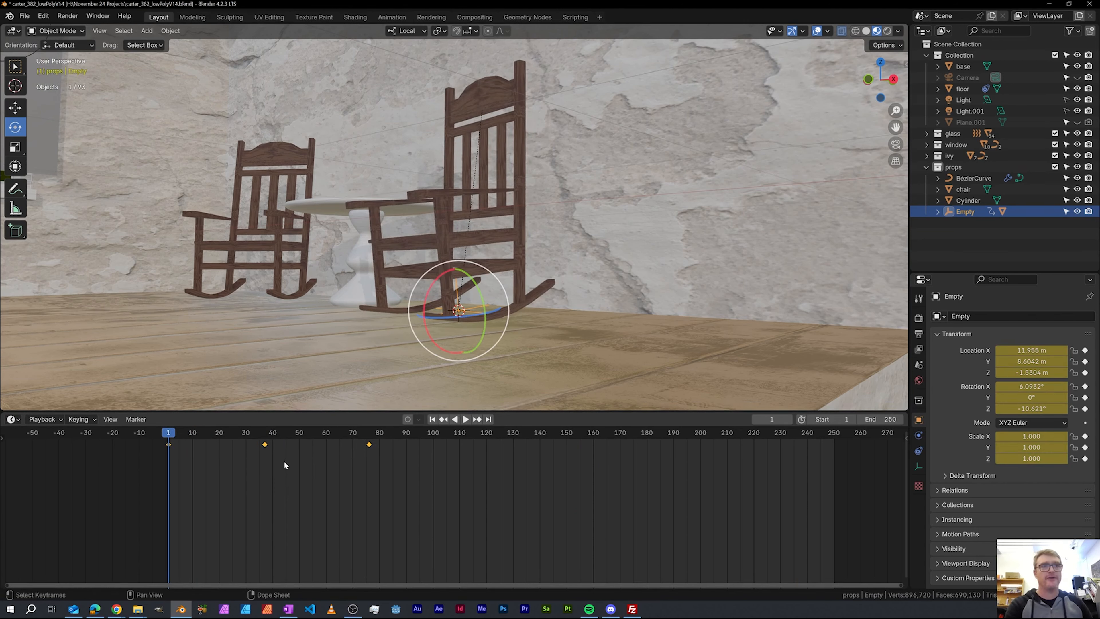
{"action": "key", "text": "a"}
{"action": "key", "text": "s"}
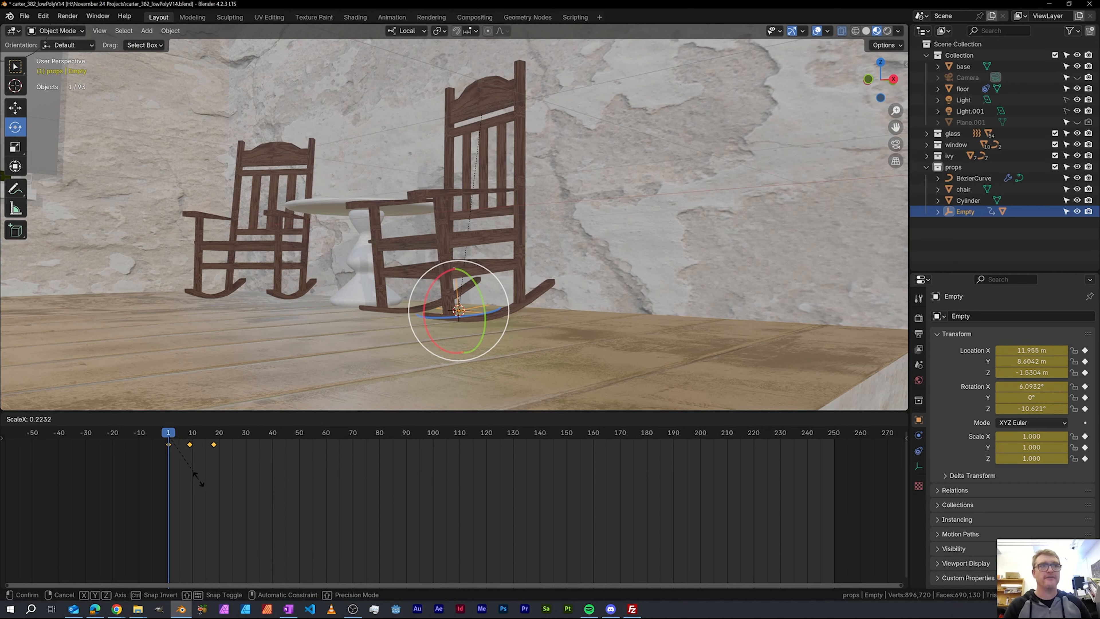
{"action": "left_click", "coordinate": [190, 481]}
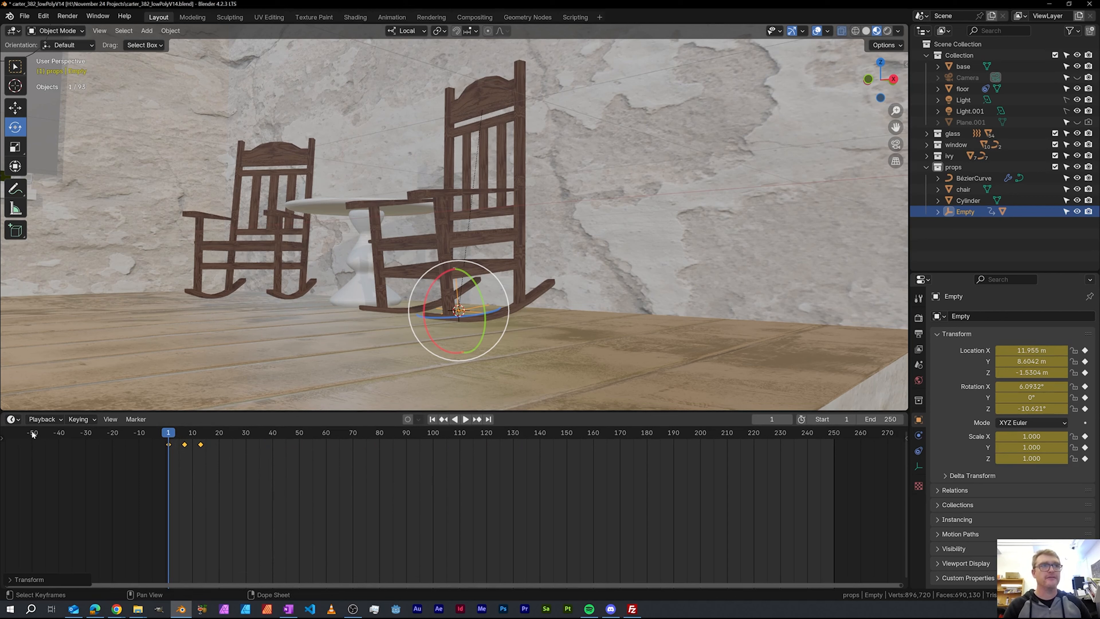
Show the empty's repeating curves in the Graph Editor and play the sped-up rocking motion
{"action": "left_click", "coordinate": [13, 419]}
{"action": "left_click", "coordinate": [151, 473]}
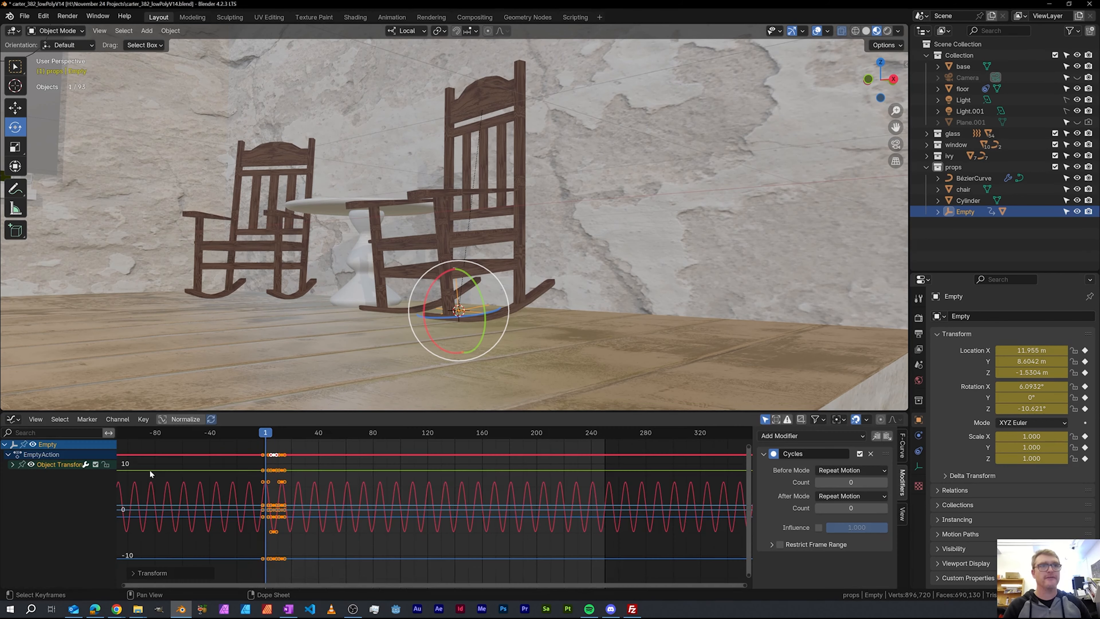
{"action": "key", "text": "space"}
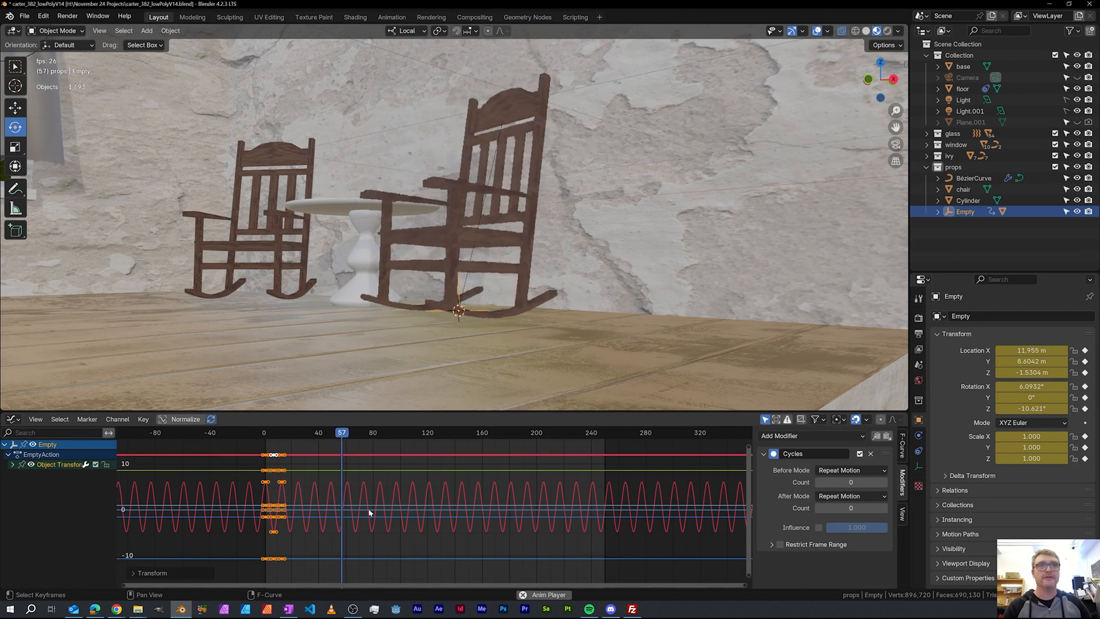
{"action": "key", "text": "space"}
Back in the Timeline, scale all keyframes' timing up from frame 1, placing the second and third at about frames 48 and 94
{"action": "left_click", "coordinate": [12, 420]}
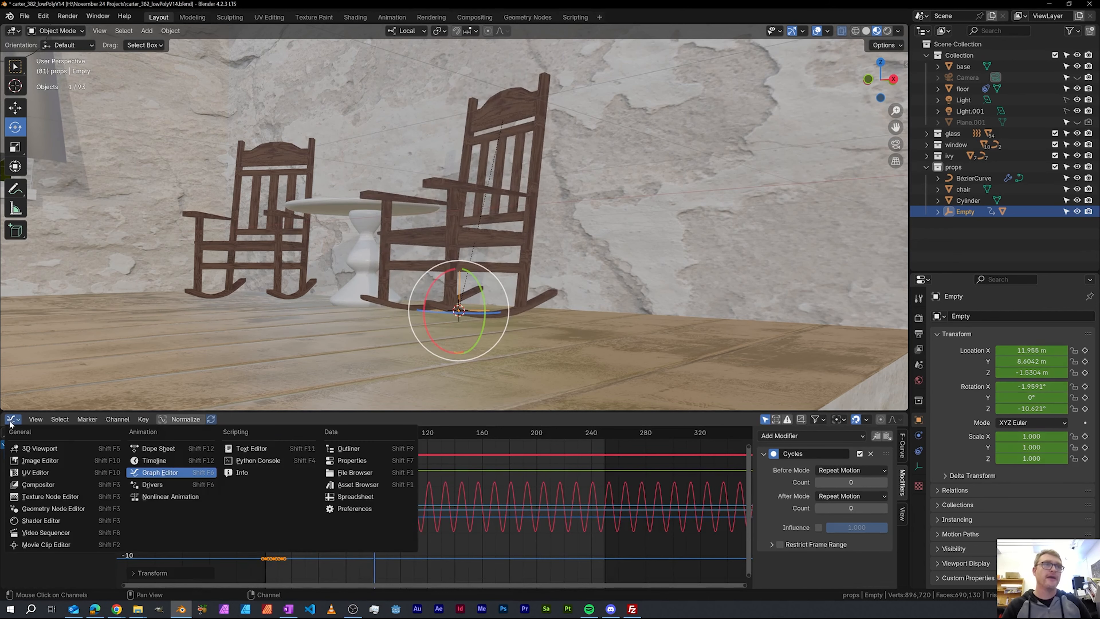
{"action": "left_click", "coordinate": [9, 423]}
{"action": "left_click", "coordinate": [8, 423]}
{"action": "left_click", "coordinate": [171, 463]}
{"action": "left_click_drag", "start_coordinate": [169, 435], "coordinate": [169, 438]}
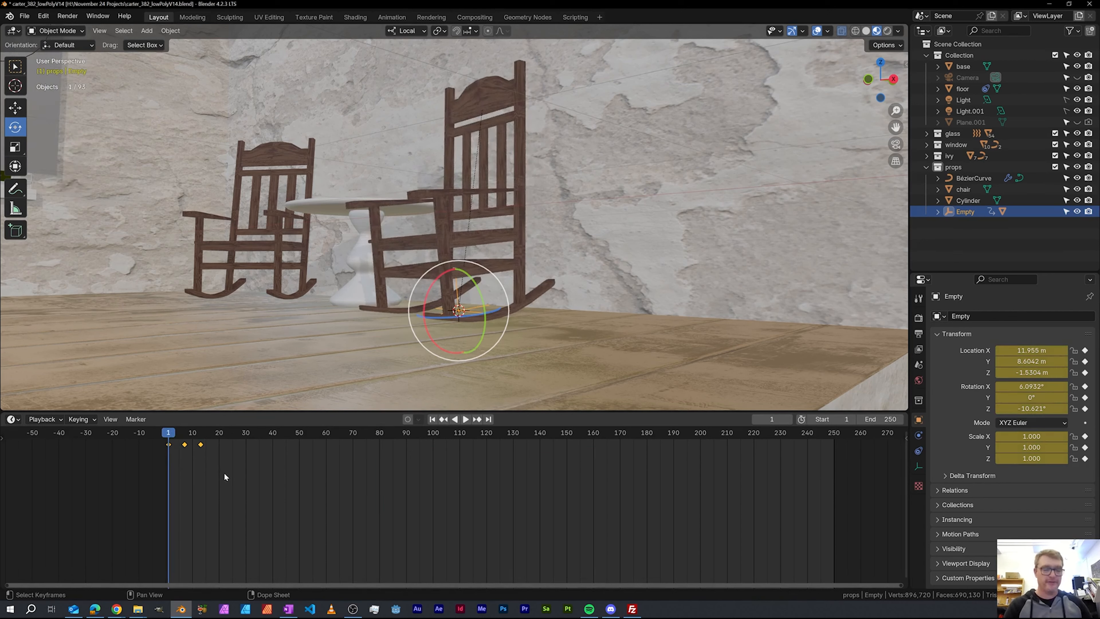
{"action": "key", "text": "s"}
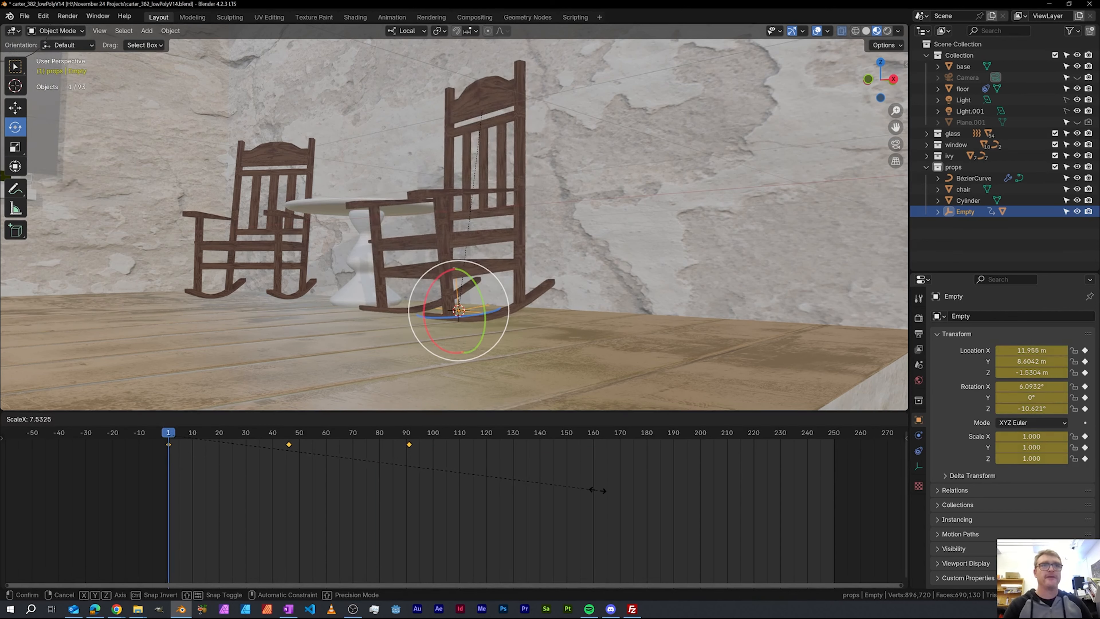
{"action": "left_click", "coordinate": [607, 489]}
Play the slowed rocking motion and check the chair from a more side-on angle
{"action": "key", "text": "space"}
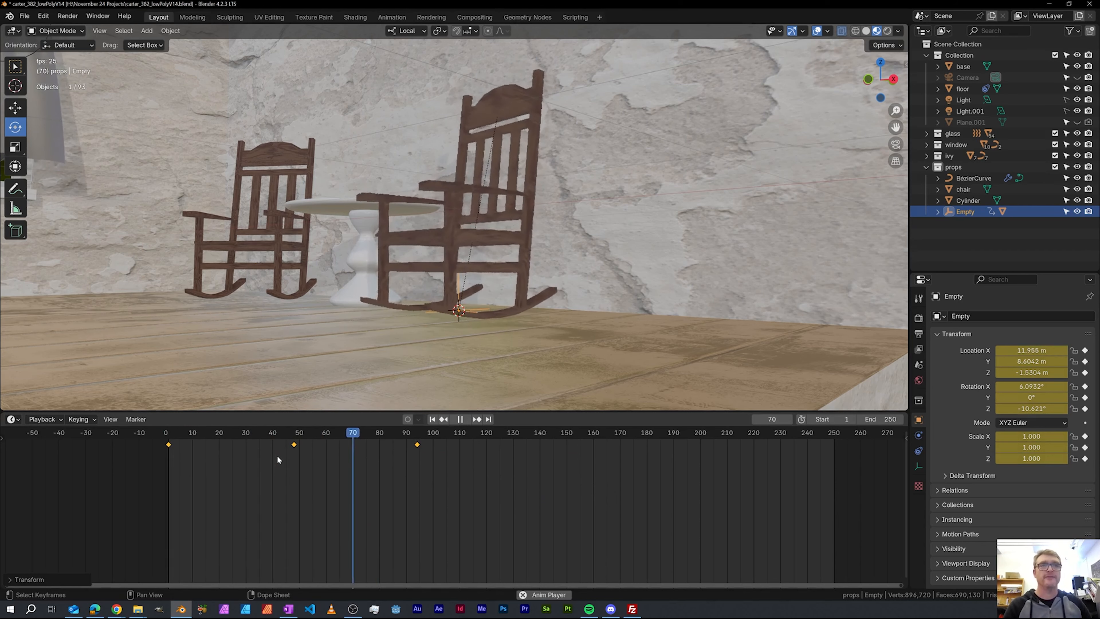
{"action": "middle_click_drag", "start_coordinate": [308, 339], "coordinate": [275, 370]}
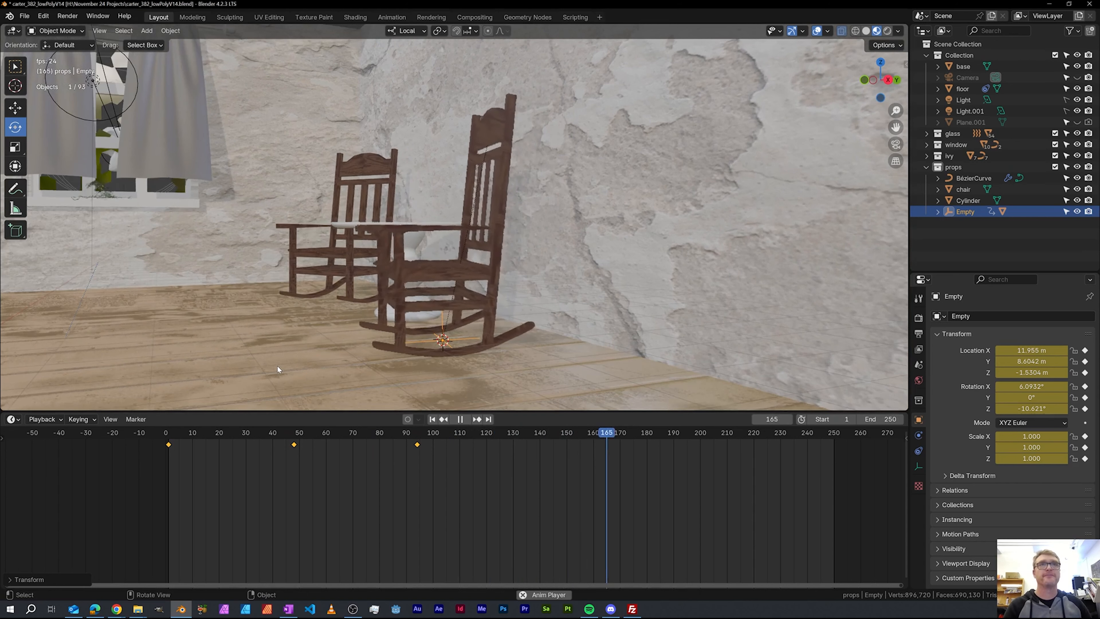
{"action": "key", "text": "space"}
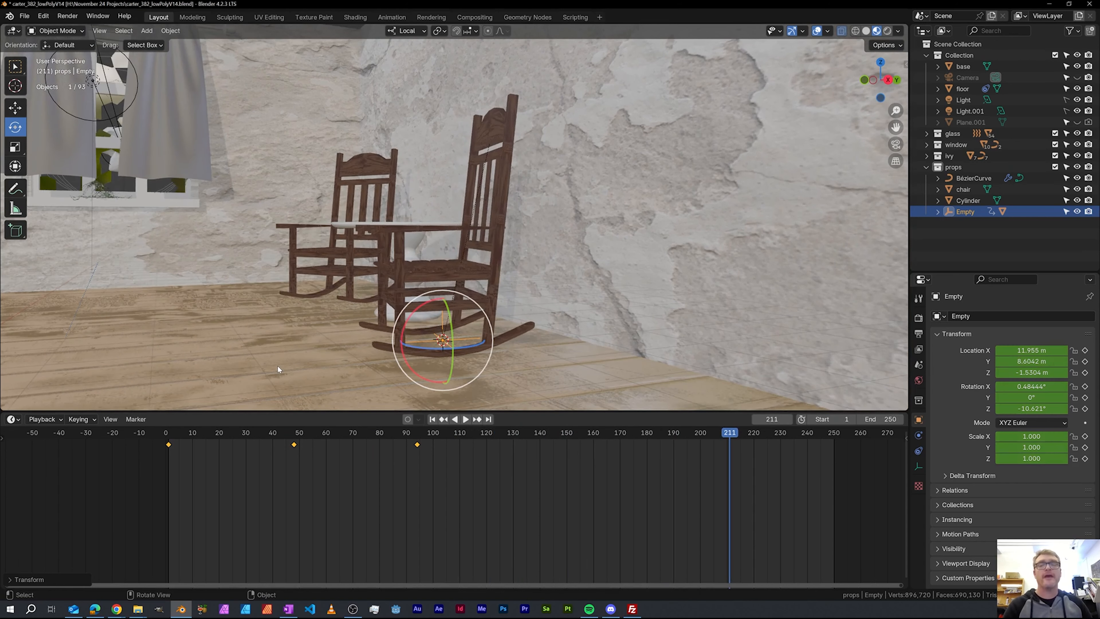